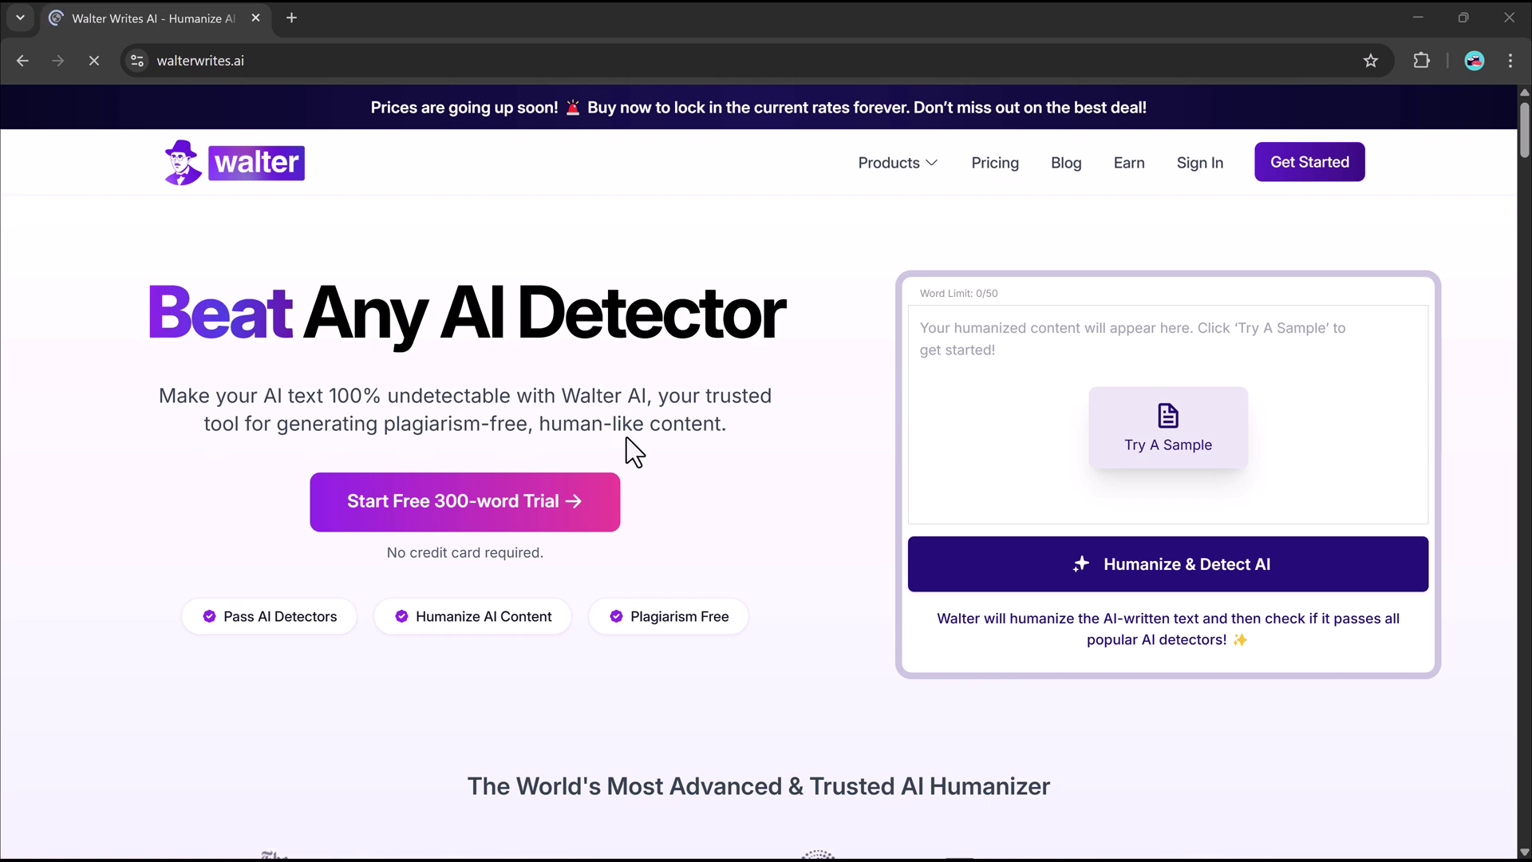
# Load the sample text, humanize and AI-check it, then scroll down to How It Works
pyautogui.click(1171, 432)
pyautogui.click(1160, 558)
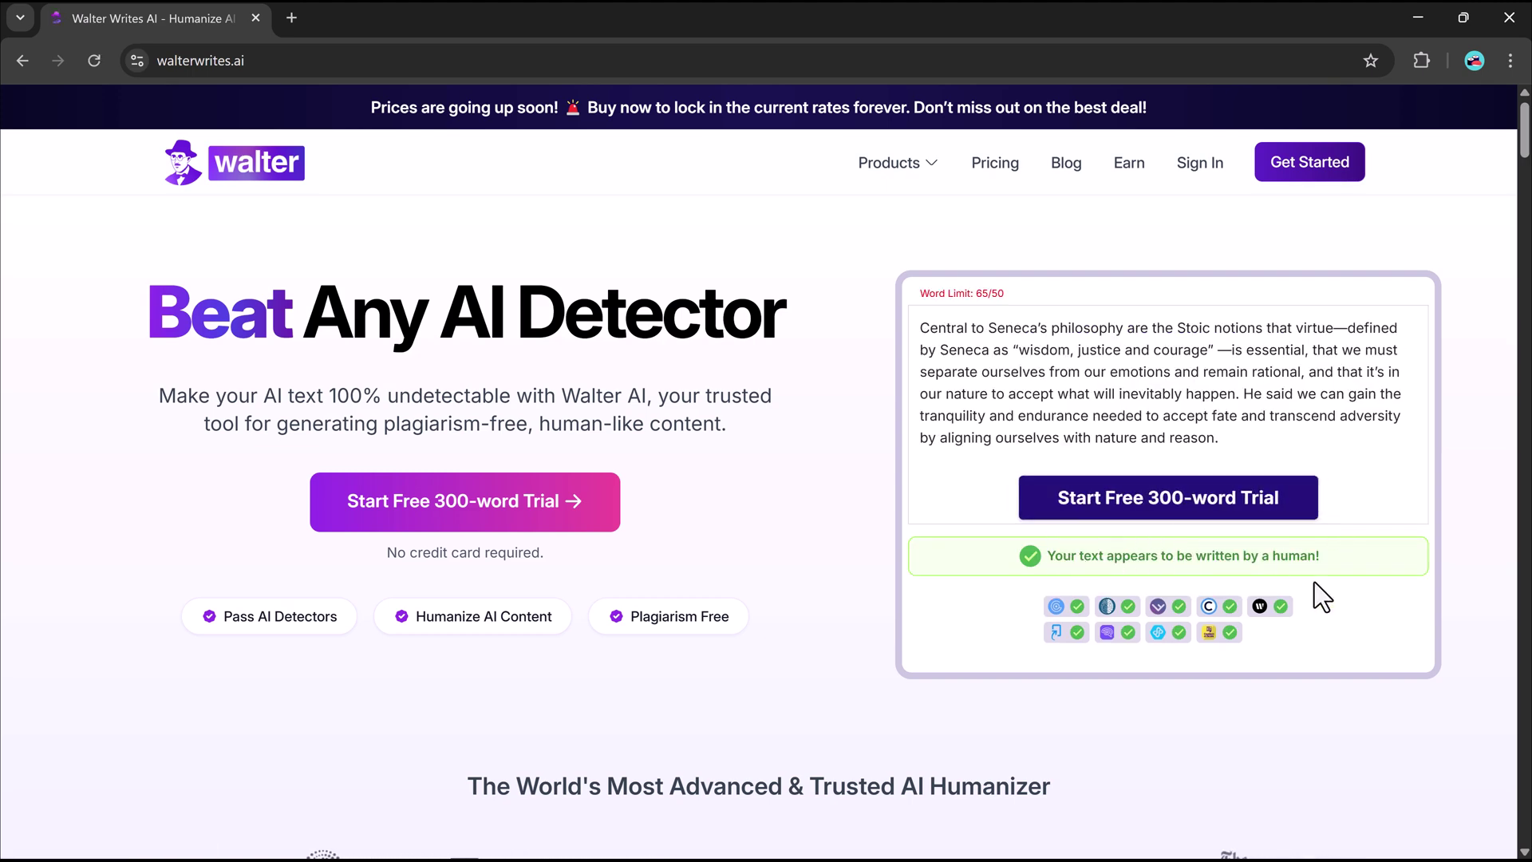
pyautogui.scroll(-10, 549, 555)
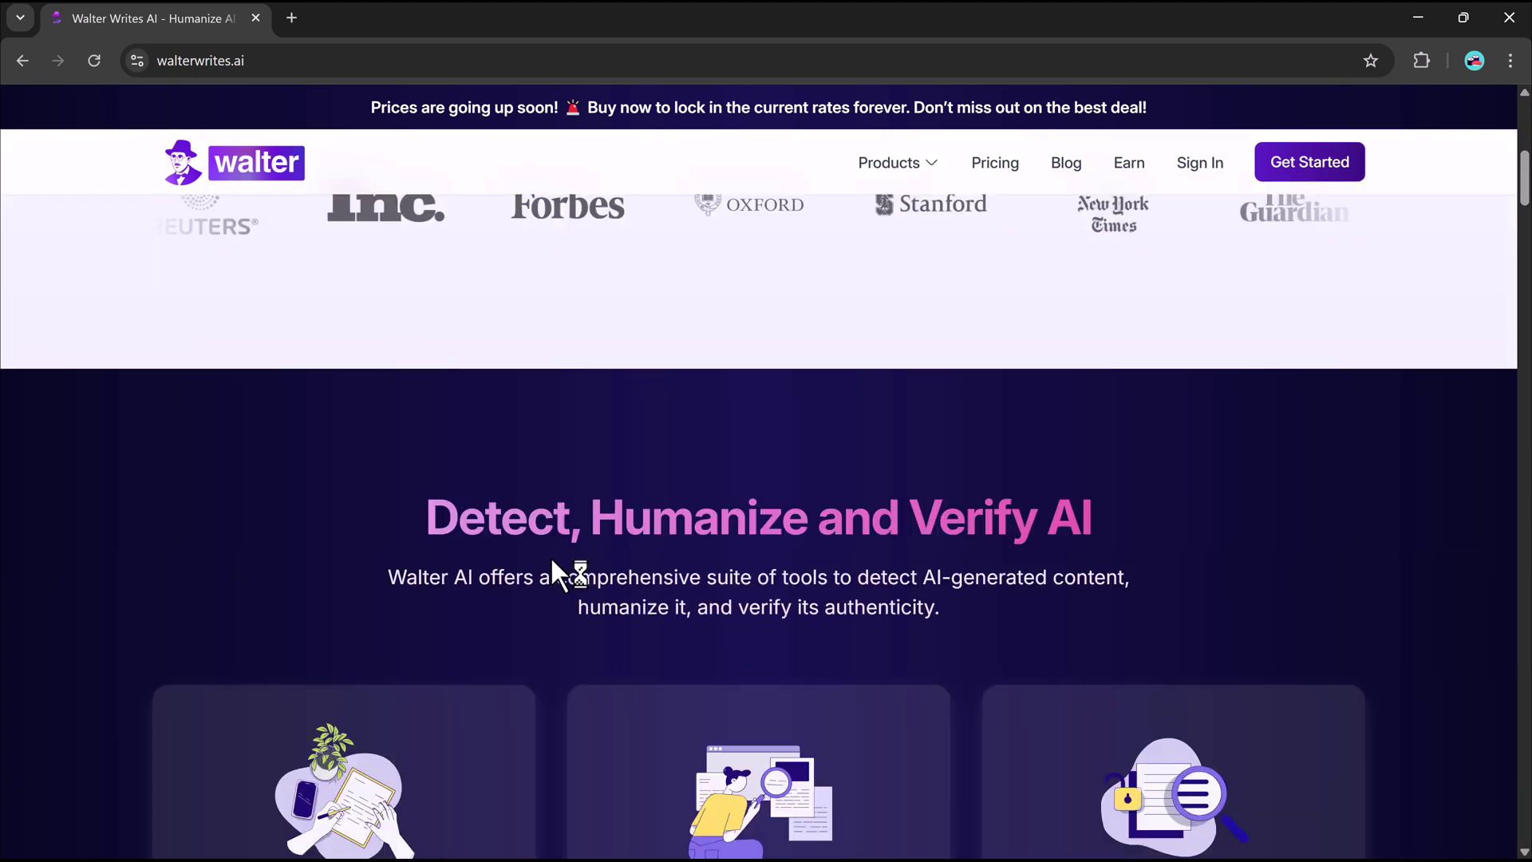
pyautogui.scroll(-4, 1523, 227)
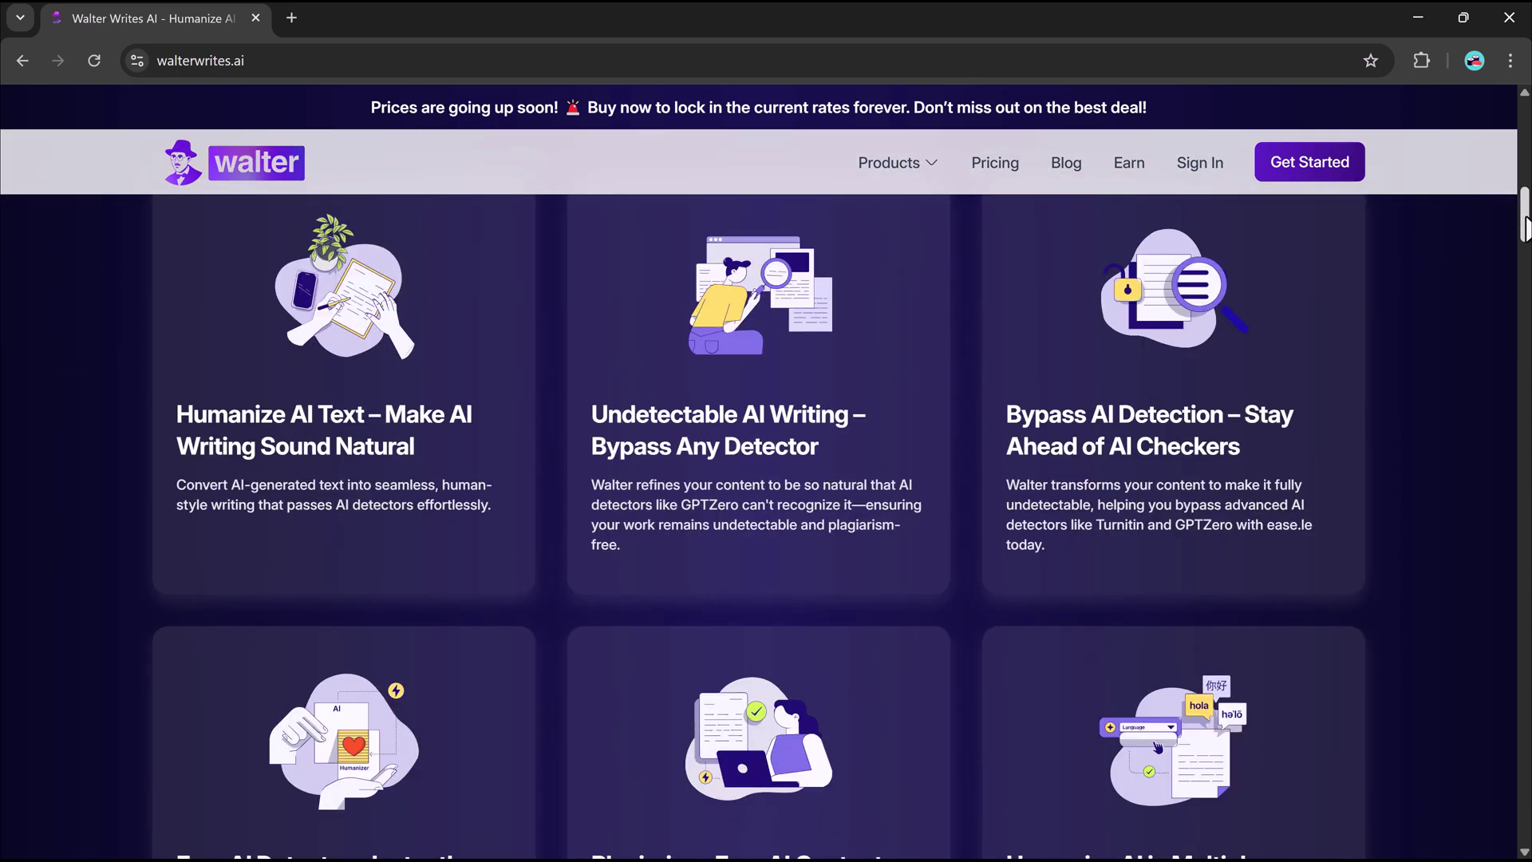
pyautogui.scroll(-10, 1524, 228)
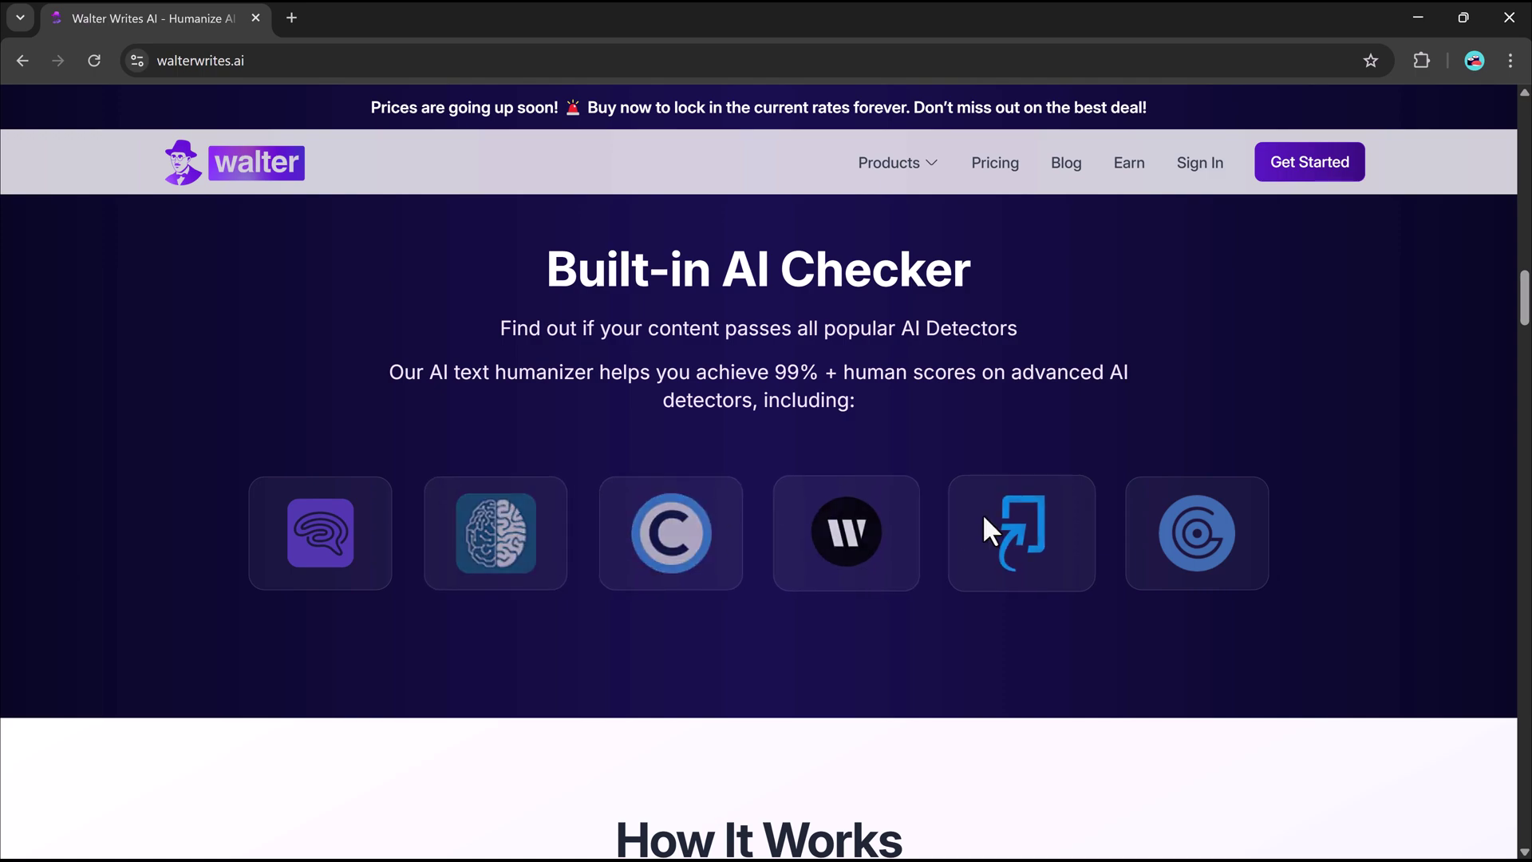
pyautogui.moveTo(1524, 311); pyautogui.dragTo(1527, 544)
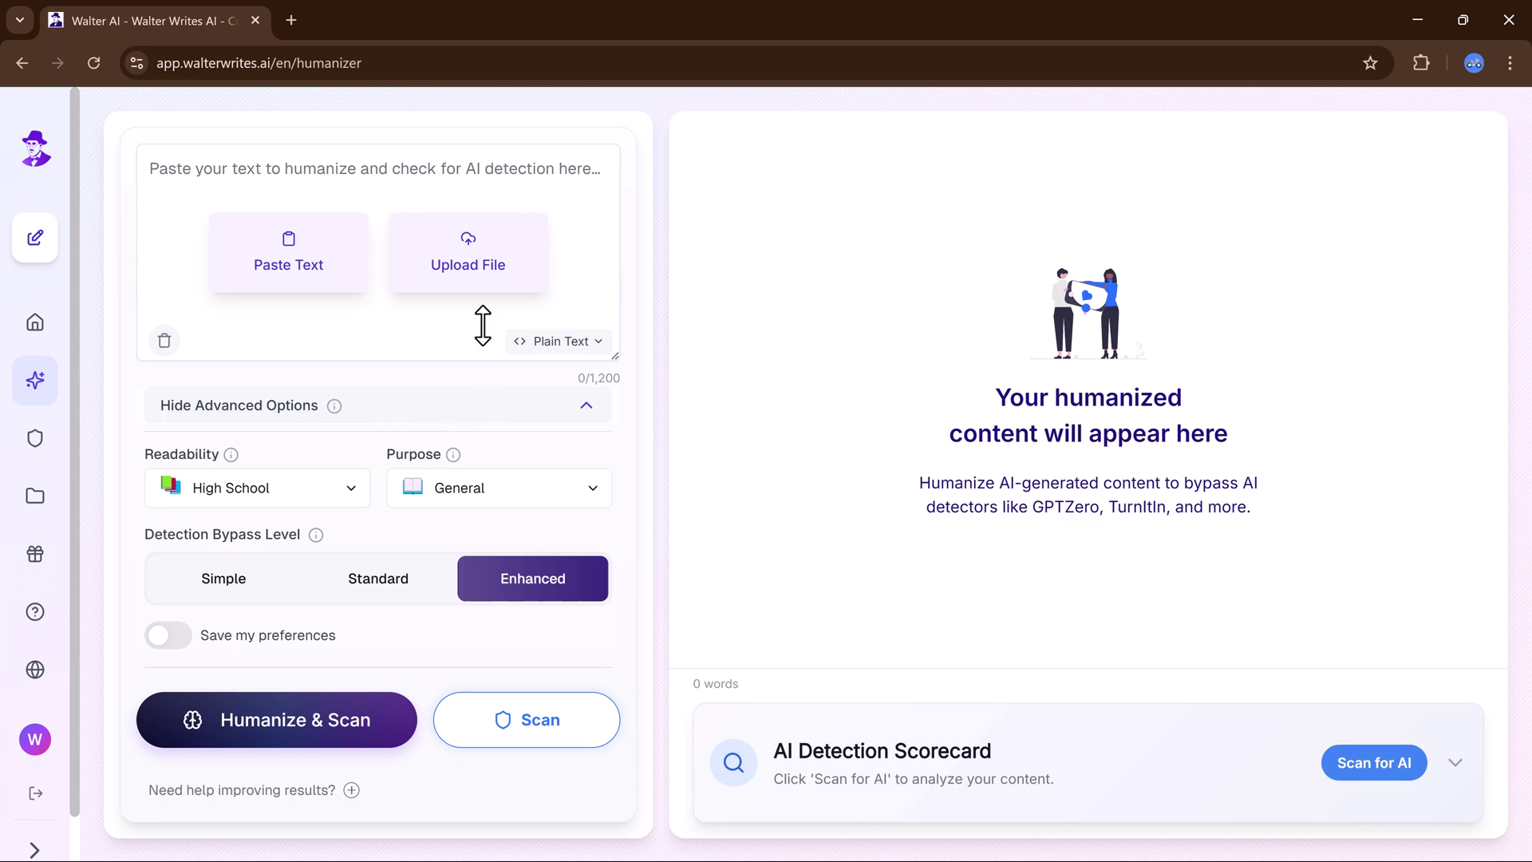
# Put the cursor in the Humanizer's empty text input box
pyautogui.click(308, 185)
# Go to chat.openai.com in a new browser tab
pyautogui.click(294, 10)
pyautogui.click(282, 71)
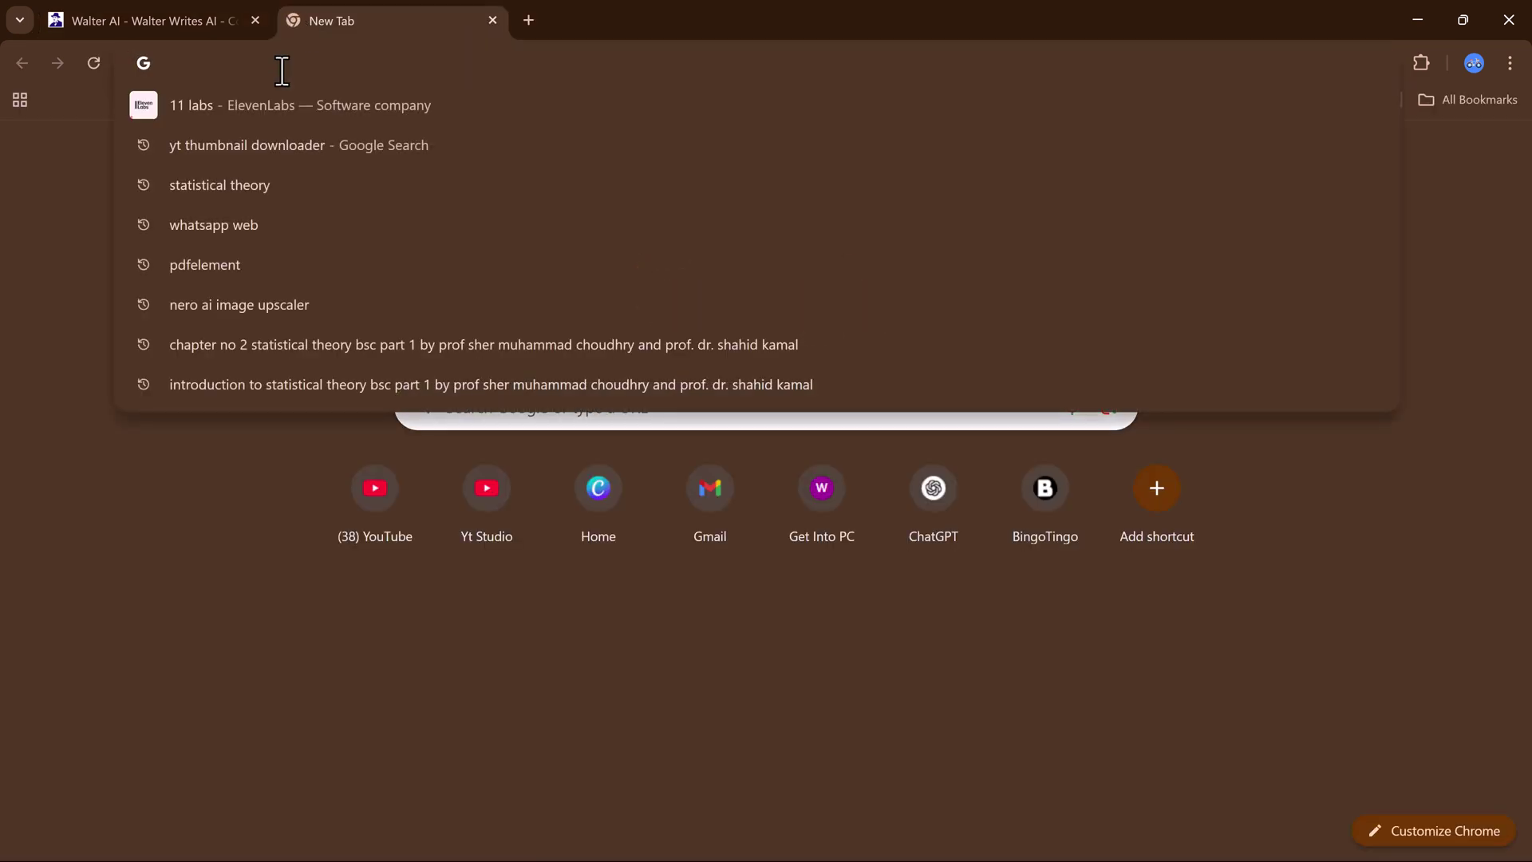
pyautogui.write('chat.openai.com')
pyautogui.press('Return')
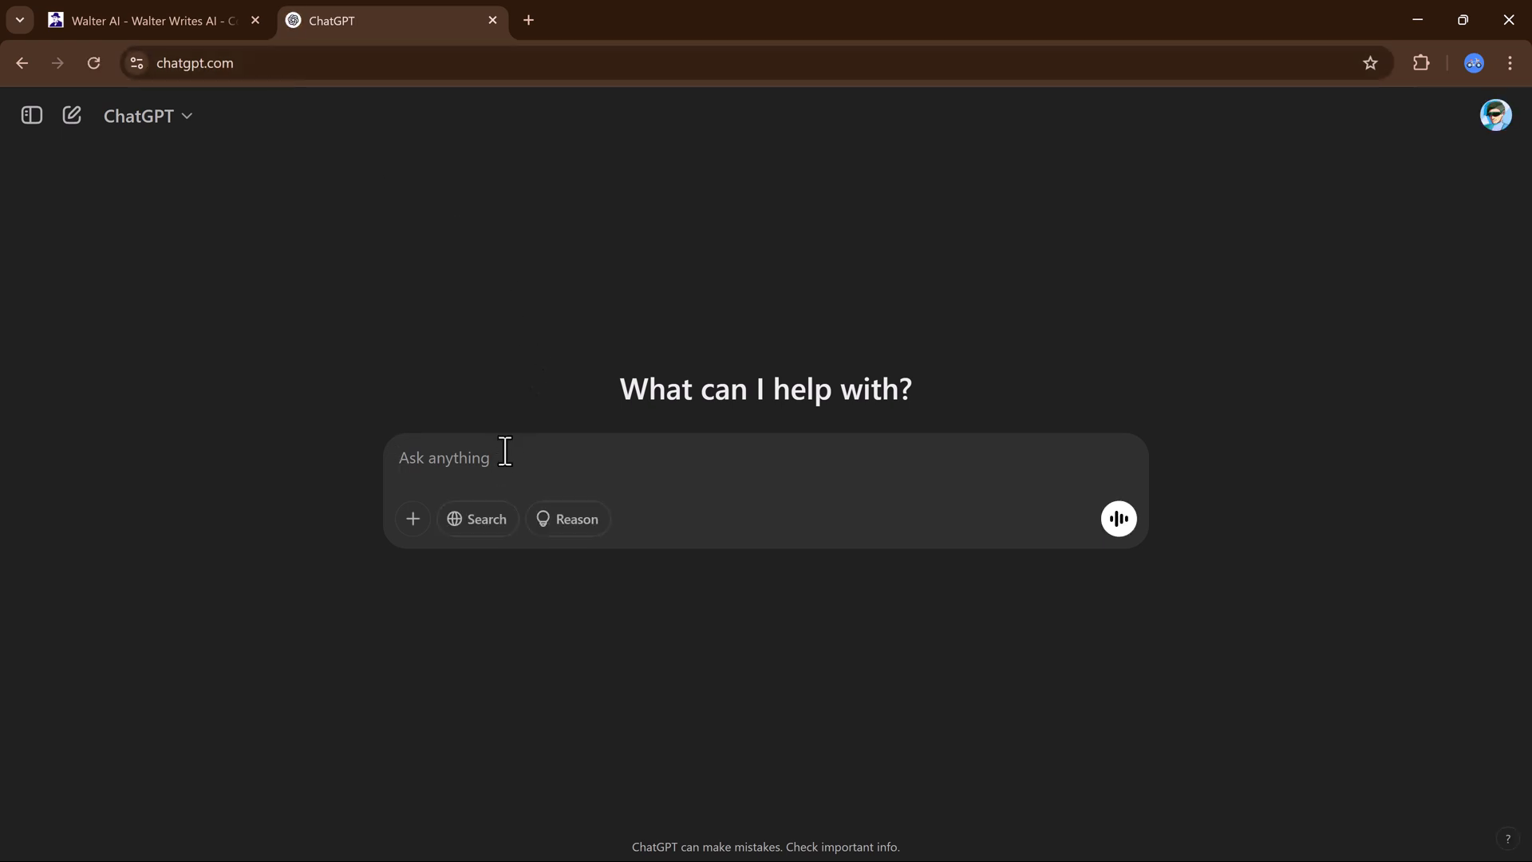
# Ask ChatGPT to write an article on the benefits of mindfulness and meditation
pyautogui.write('Write an article in')
pyautogui.press('BackSpace')
pyautogui.press('BackSpace')
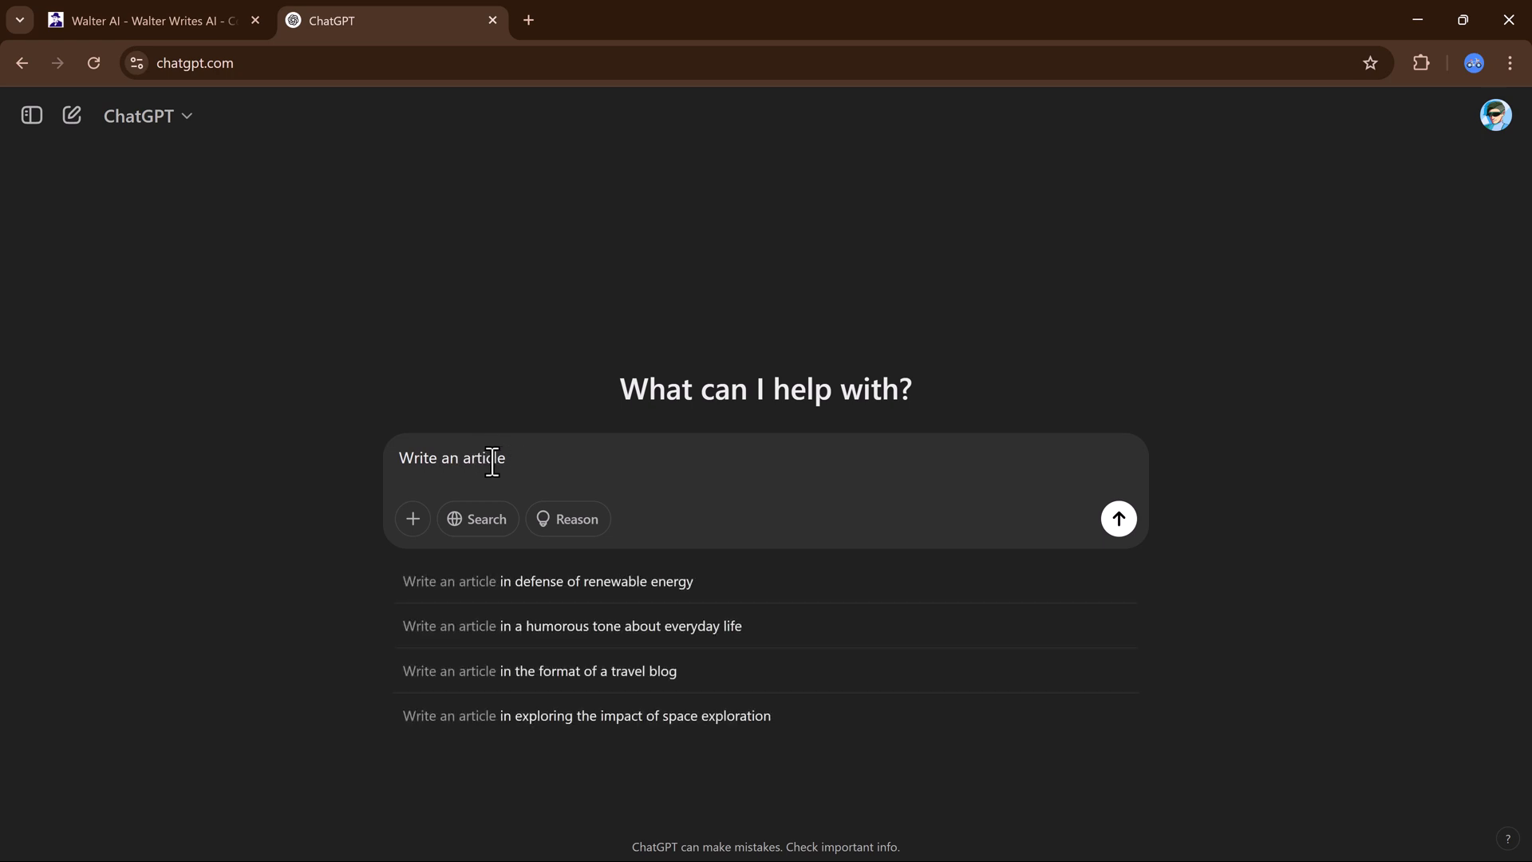
pyautogui.write('on')
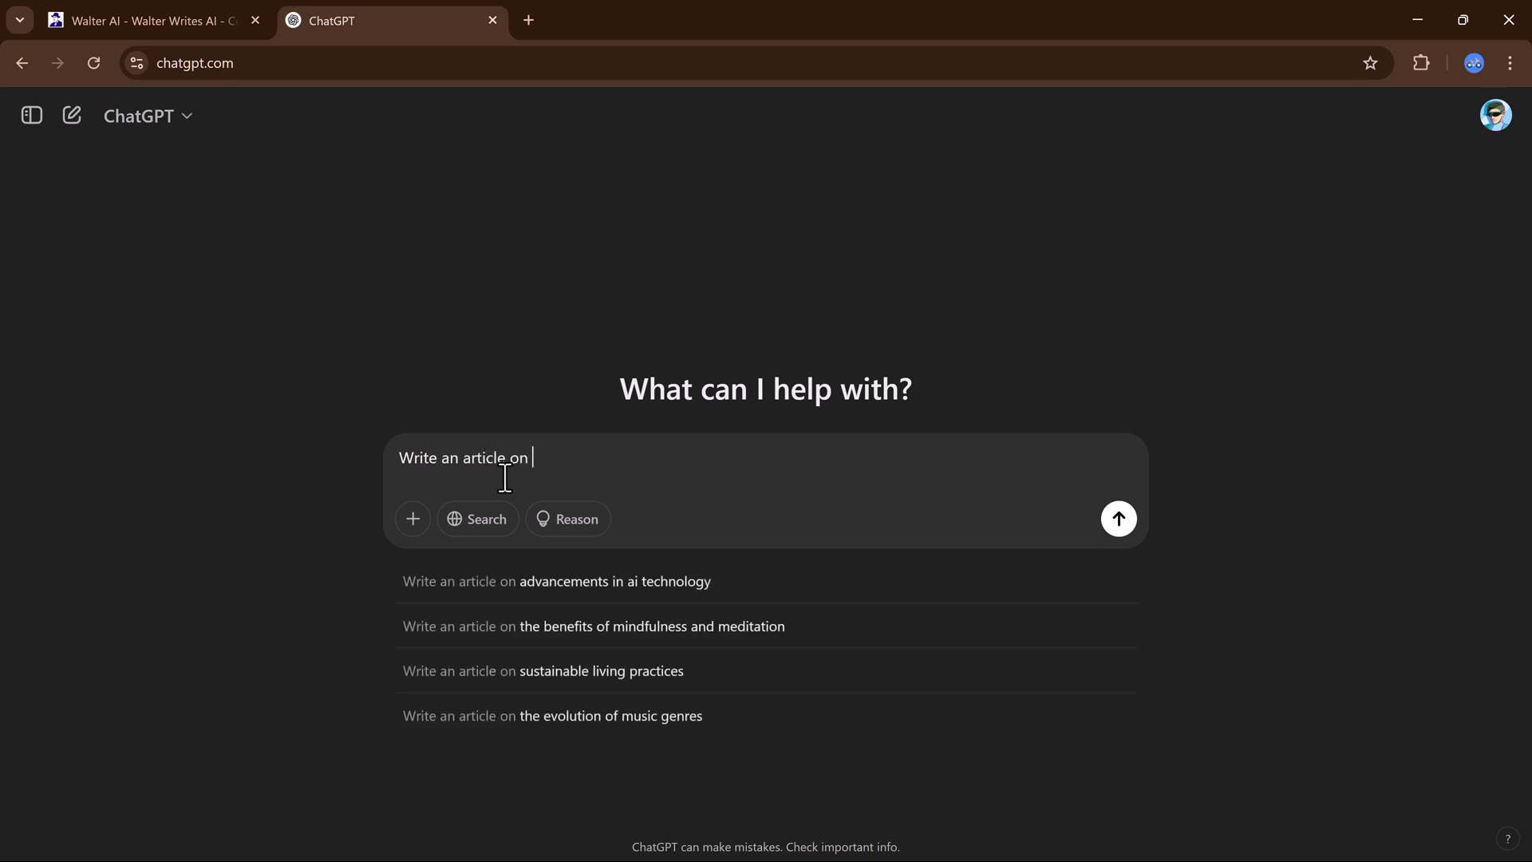
pyautogui.click(619, 630)
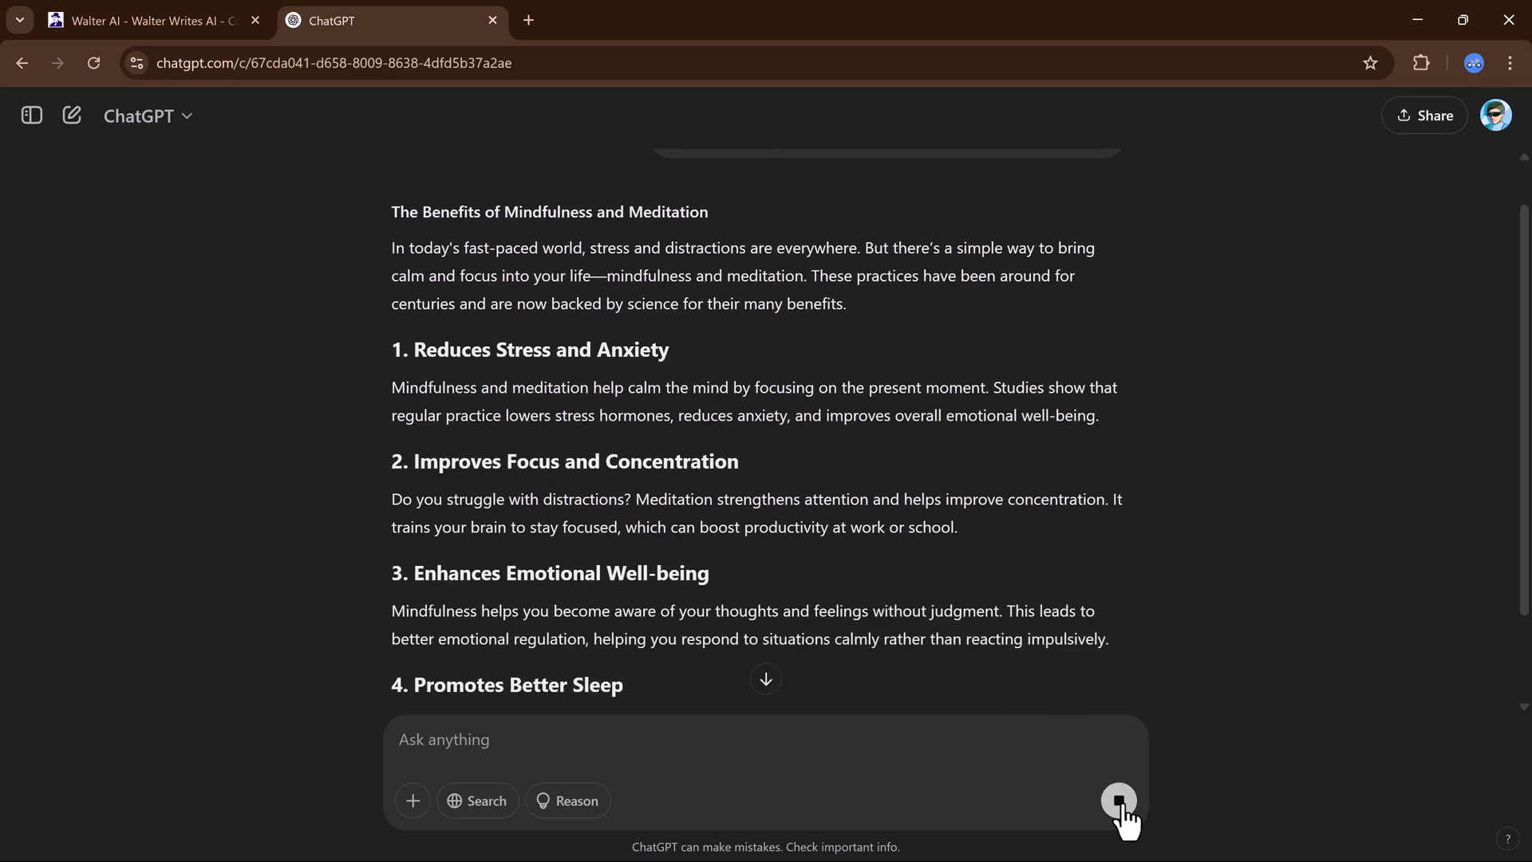
# Stop ChatGPT's article generation and scroll back up to the title
pyautogui.click(1119, 802)
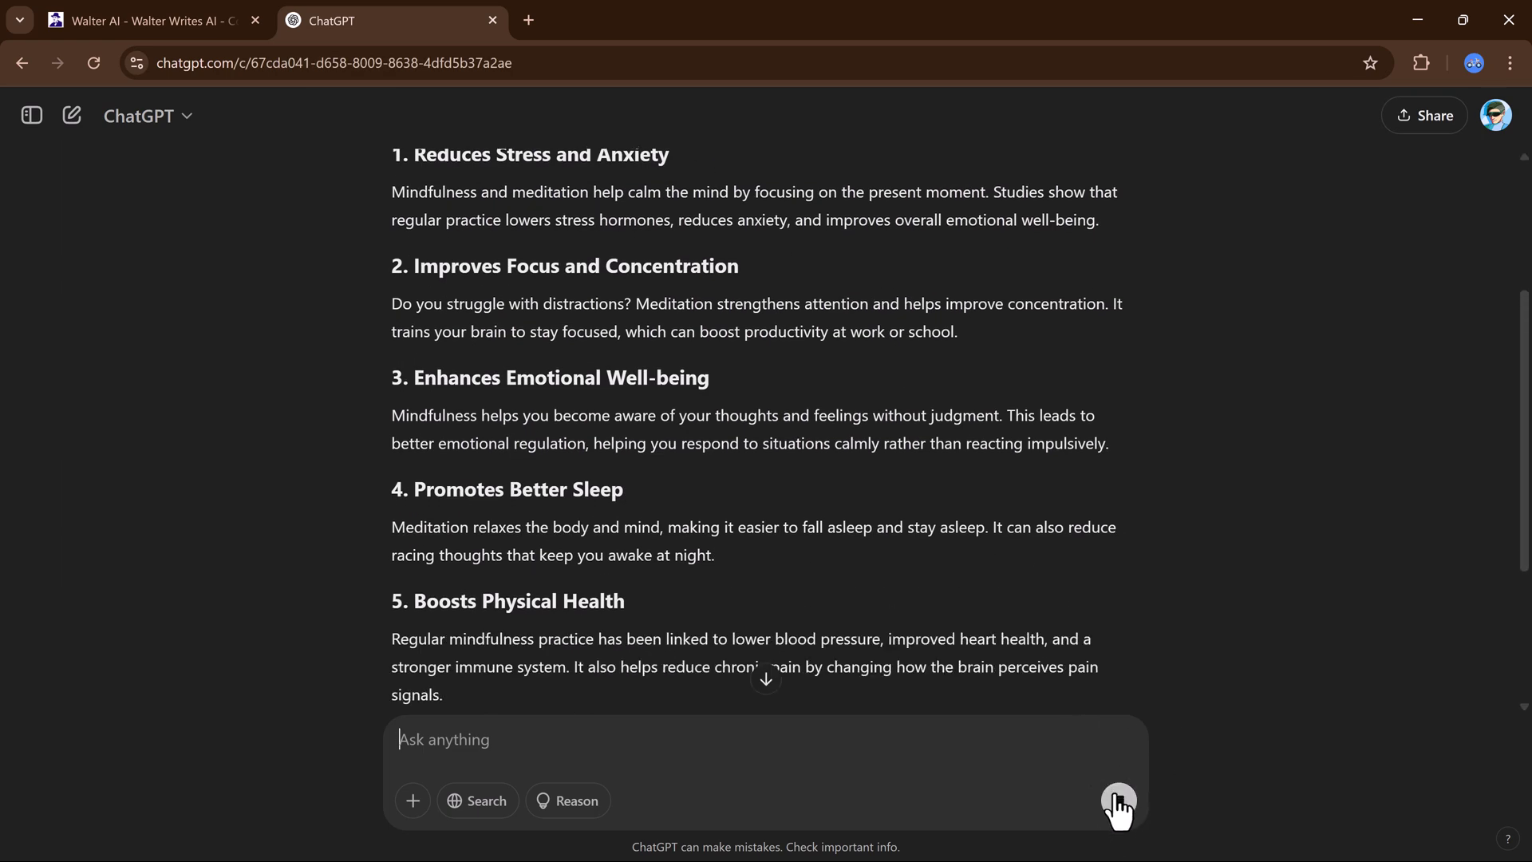
pyautogui.click(1119, 802)
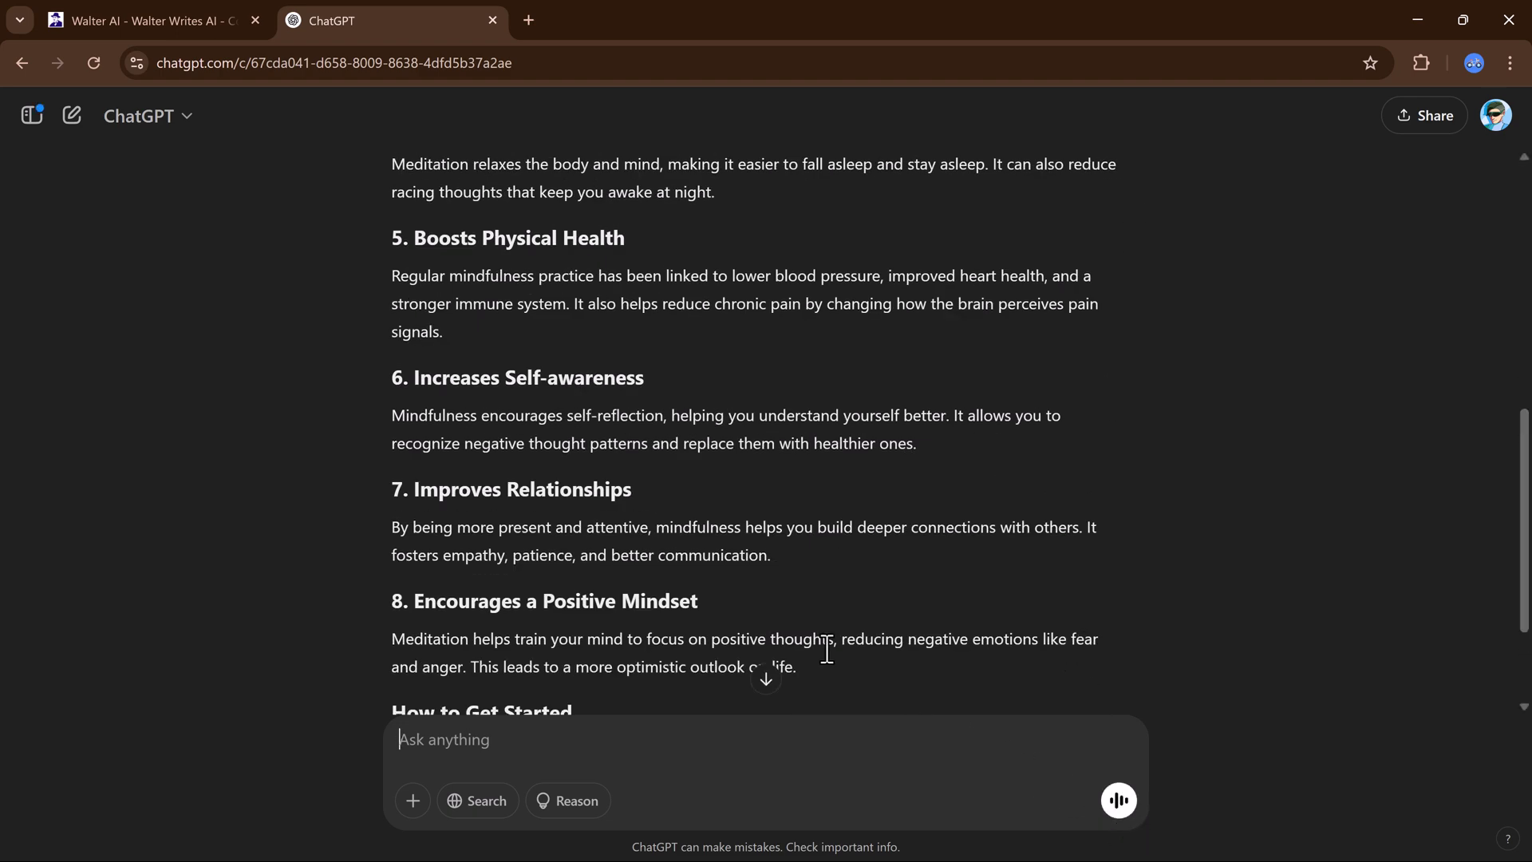
pyautogui.scroll(5, 827, 650)
pyautogui.scroll(3, 434, 310)
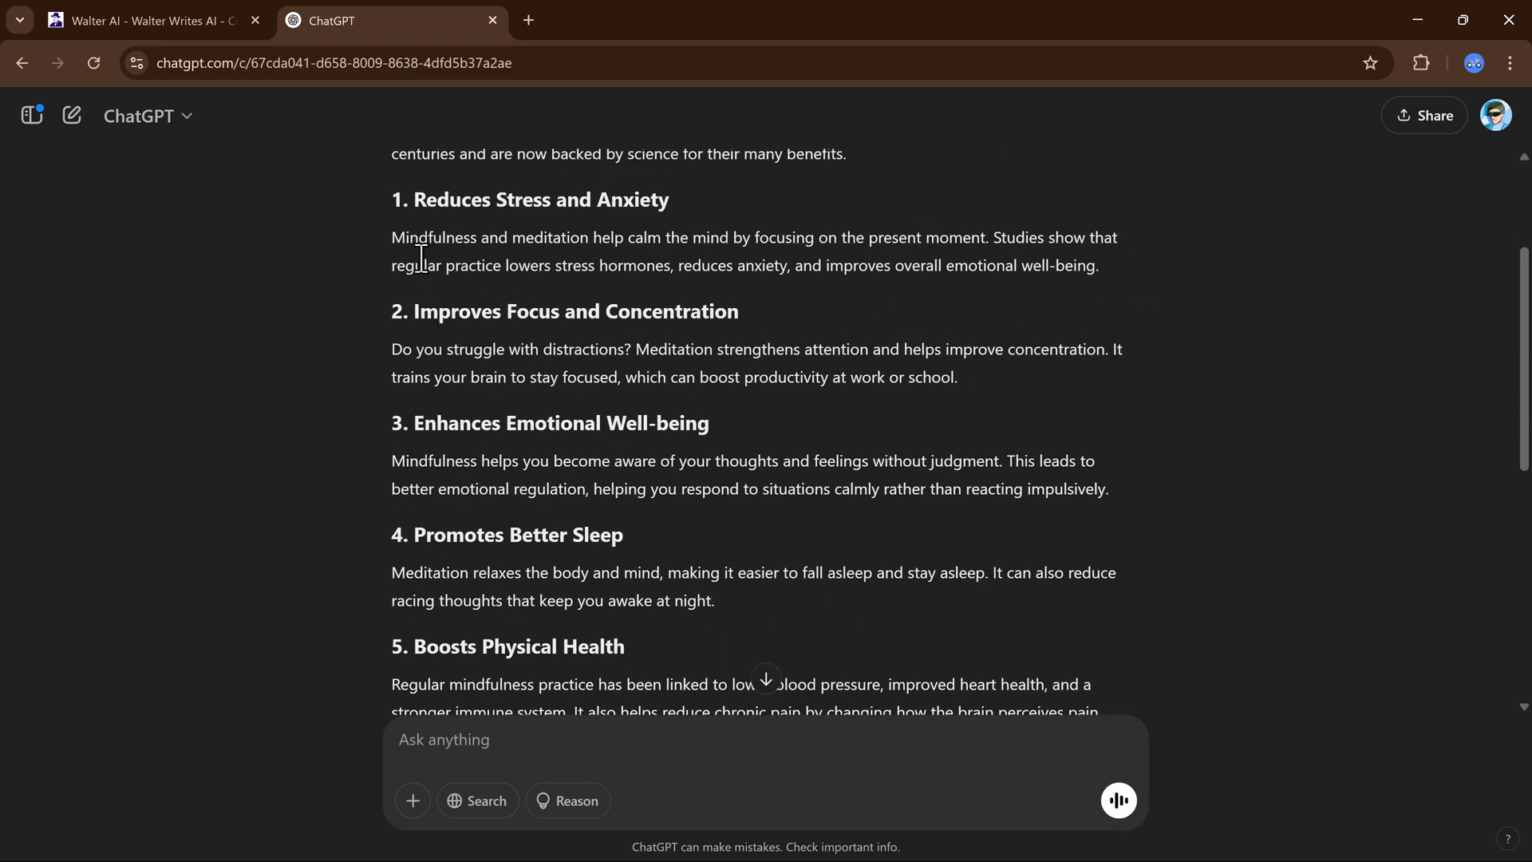
# Copy the article from its title through section 3 and return to the Walter tab
pyautogui.moveTo(394, 257); pyautogui.dragTo(1136, 685)
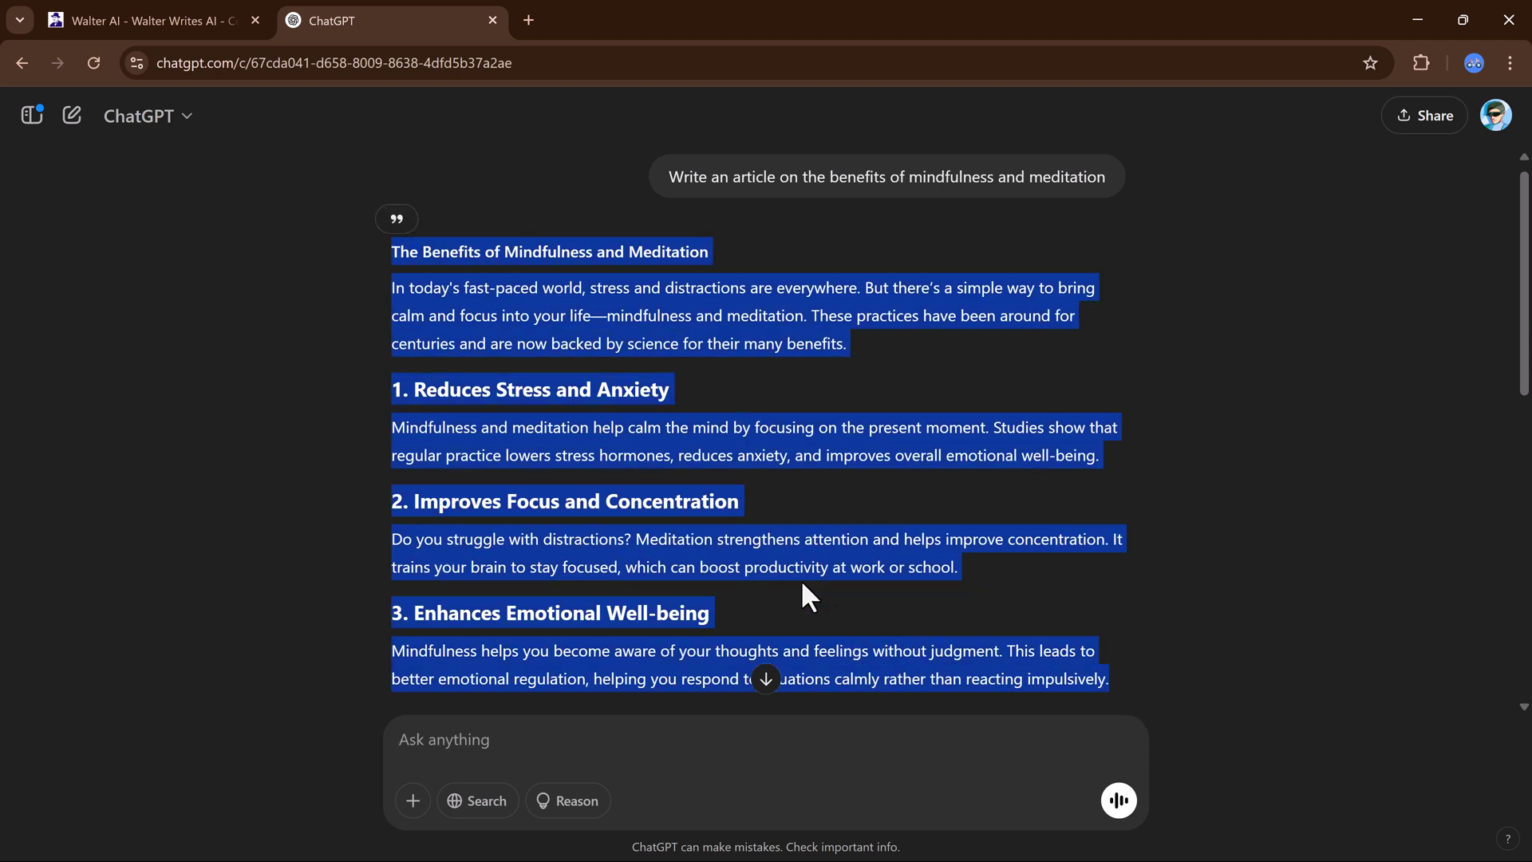
pyautogui.rightClick(594, 437)
pyautogui.click(634, 453)
pyautogui.click(166, 20)
# Paste the mindfulness article into the AI detector and scan it, getting a 100% AI rating
pyautogui.click(22, 62)
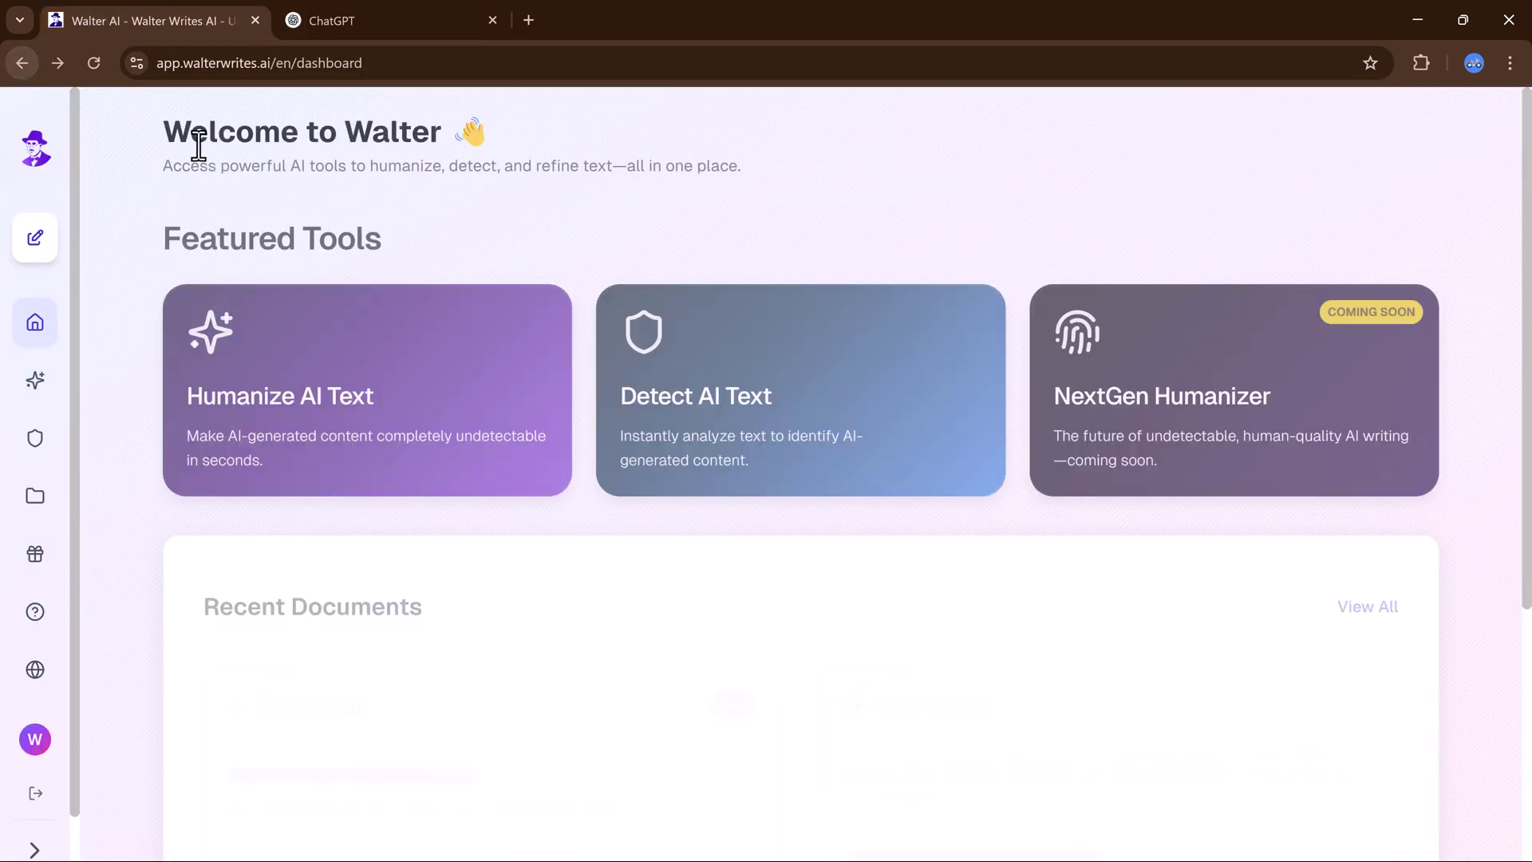
pyautogui.click(725, 400)
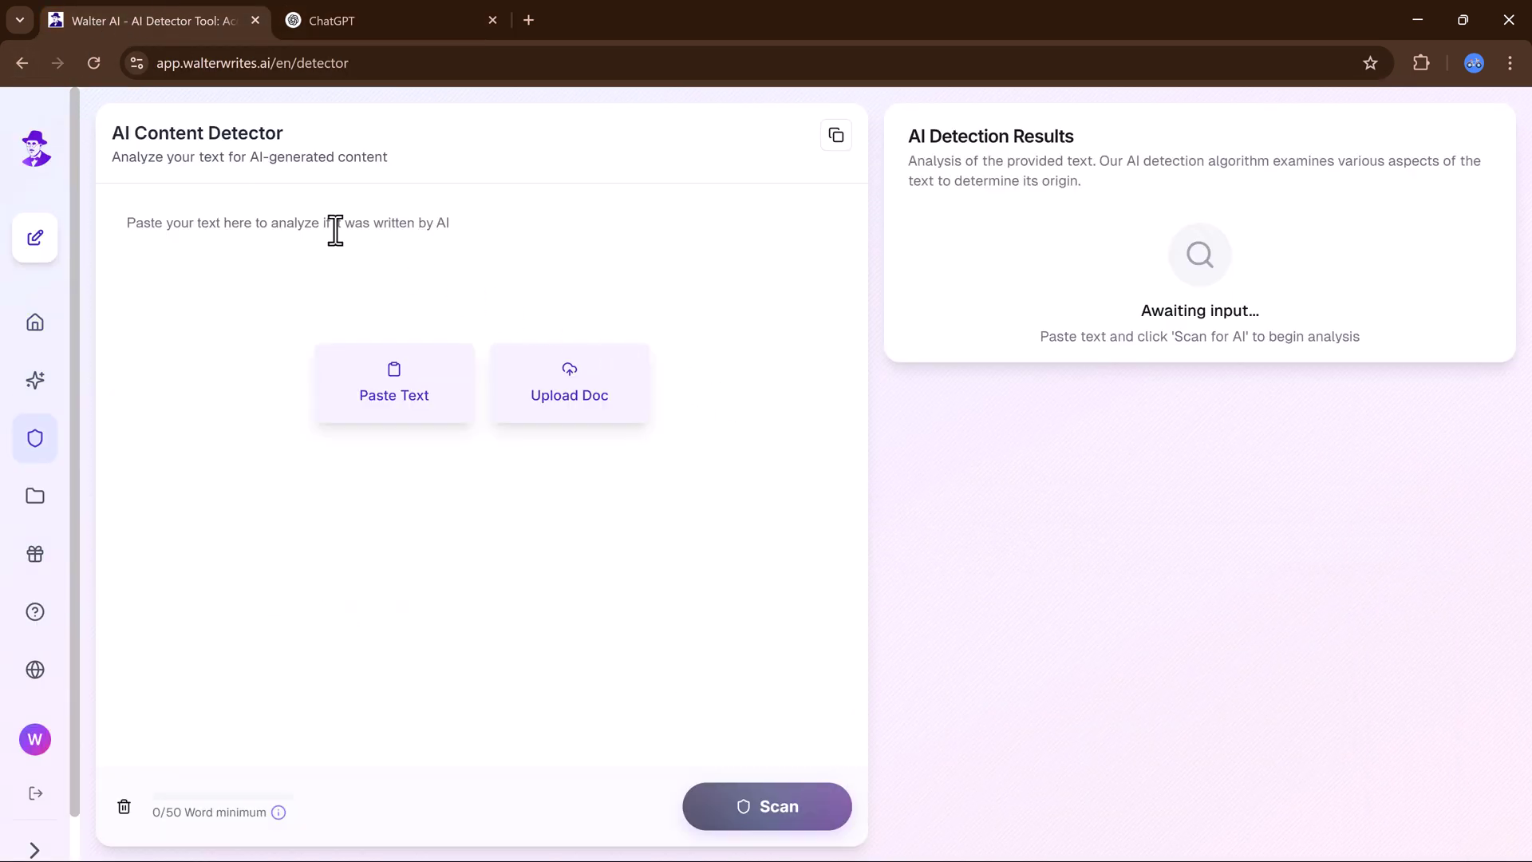
pyautogui.click(332, 229)
pyautogui.hotkey('ctrl', 'v')
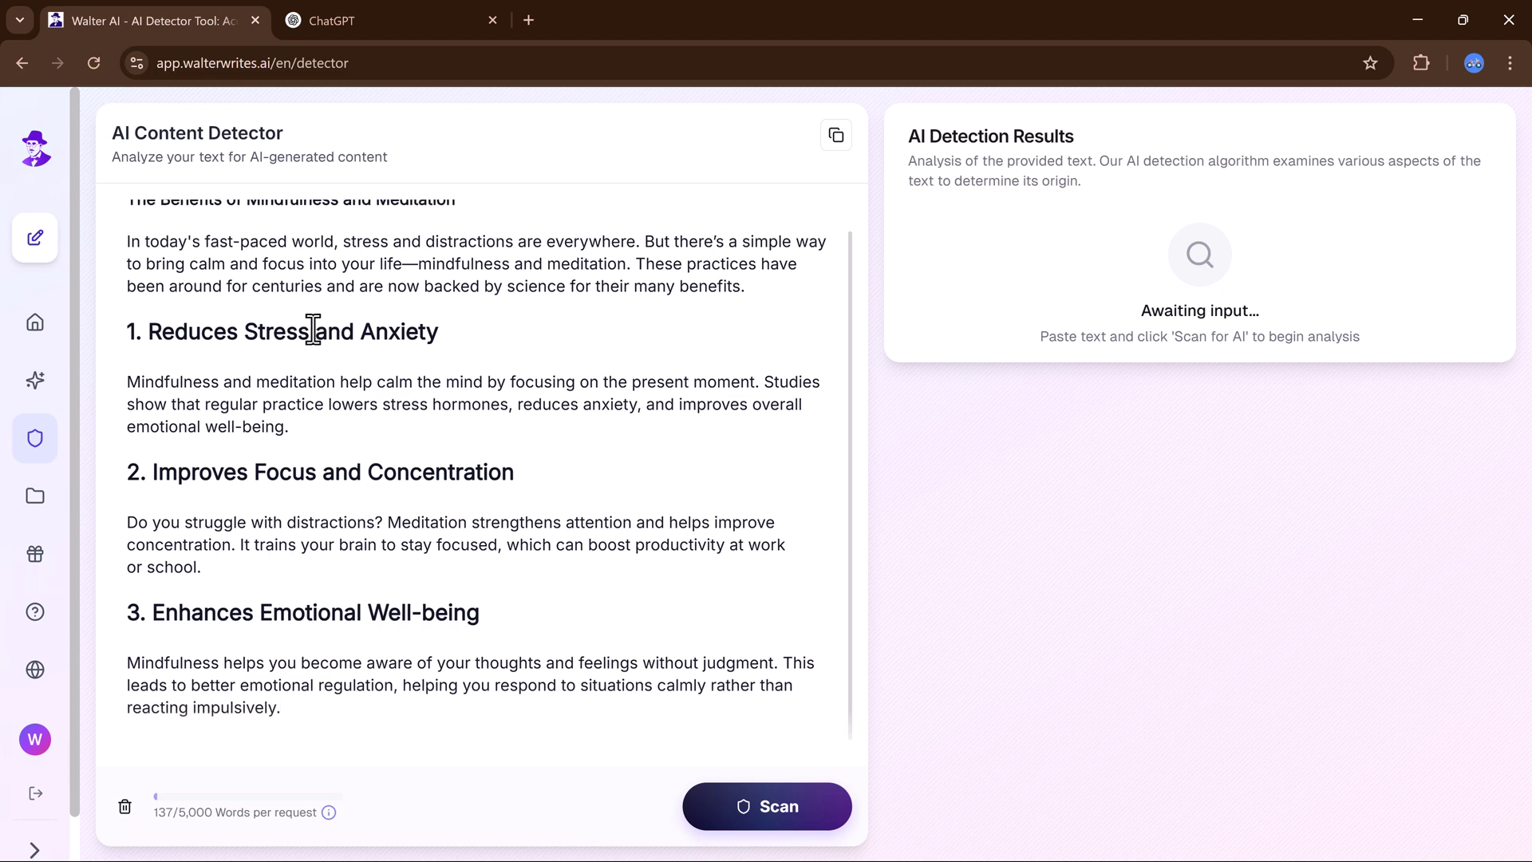
pyautogui.scroll(1, 314, 329)
pyautogui.click(782, 827)
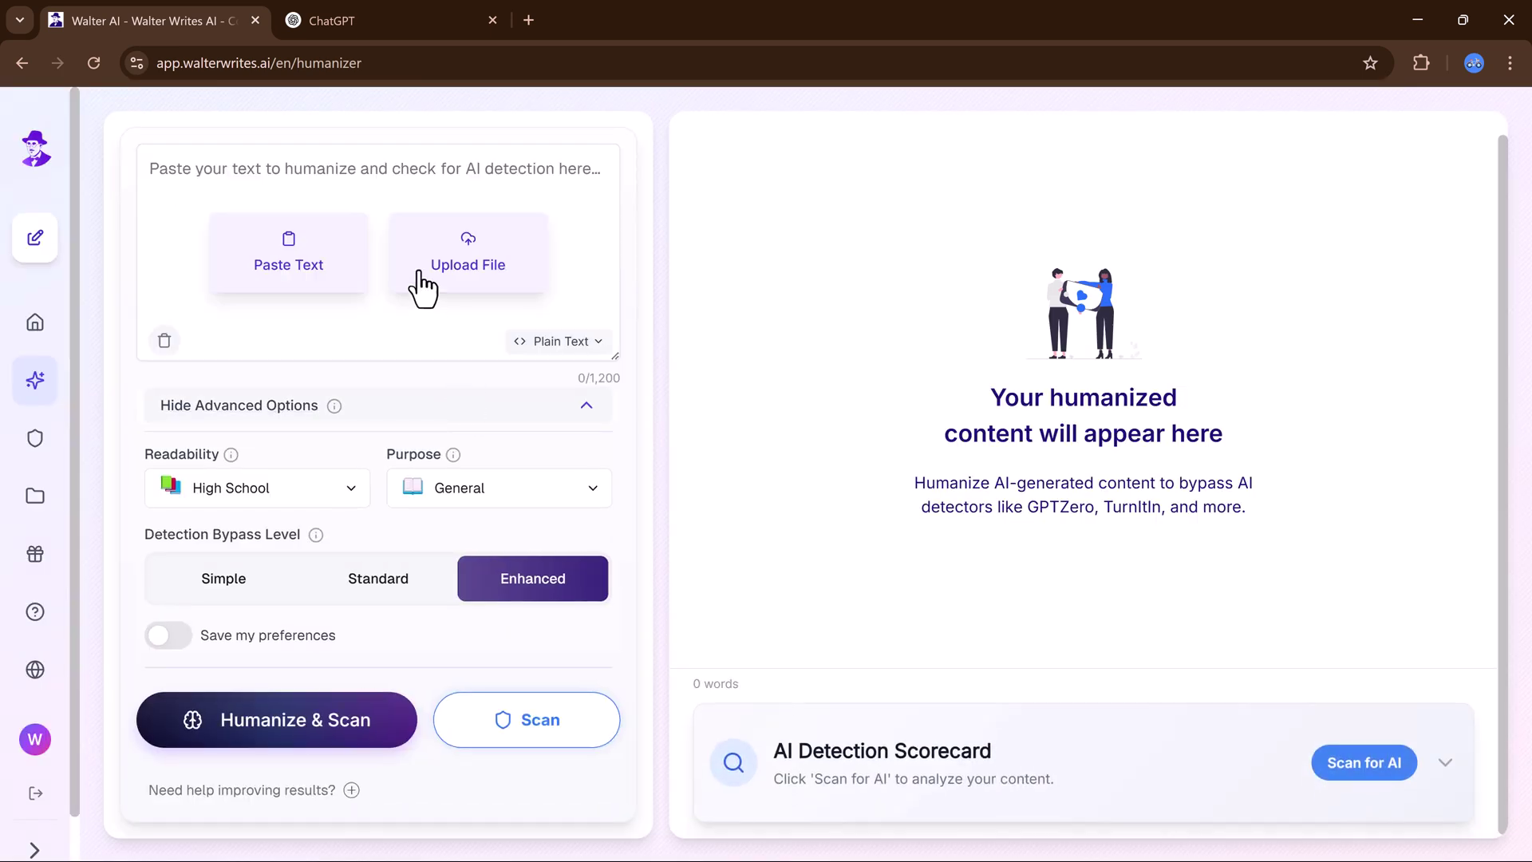
# Paste the mindfulness article into the humanizer input (134 of 1,200 words)
pyautogui.click(305, 166)
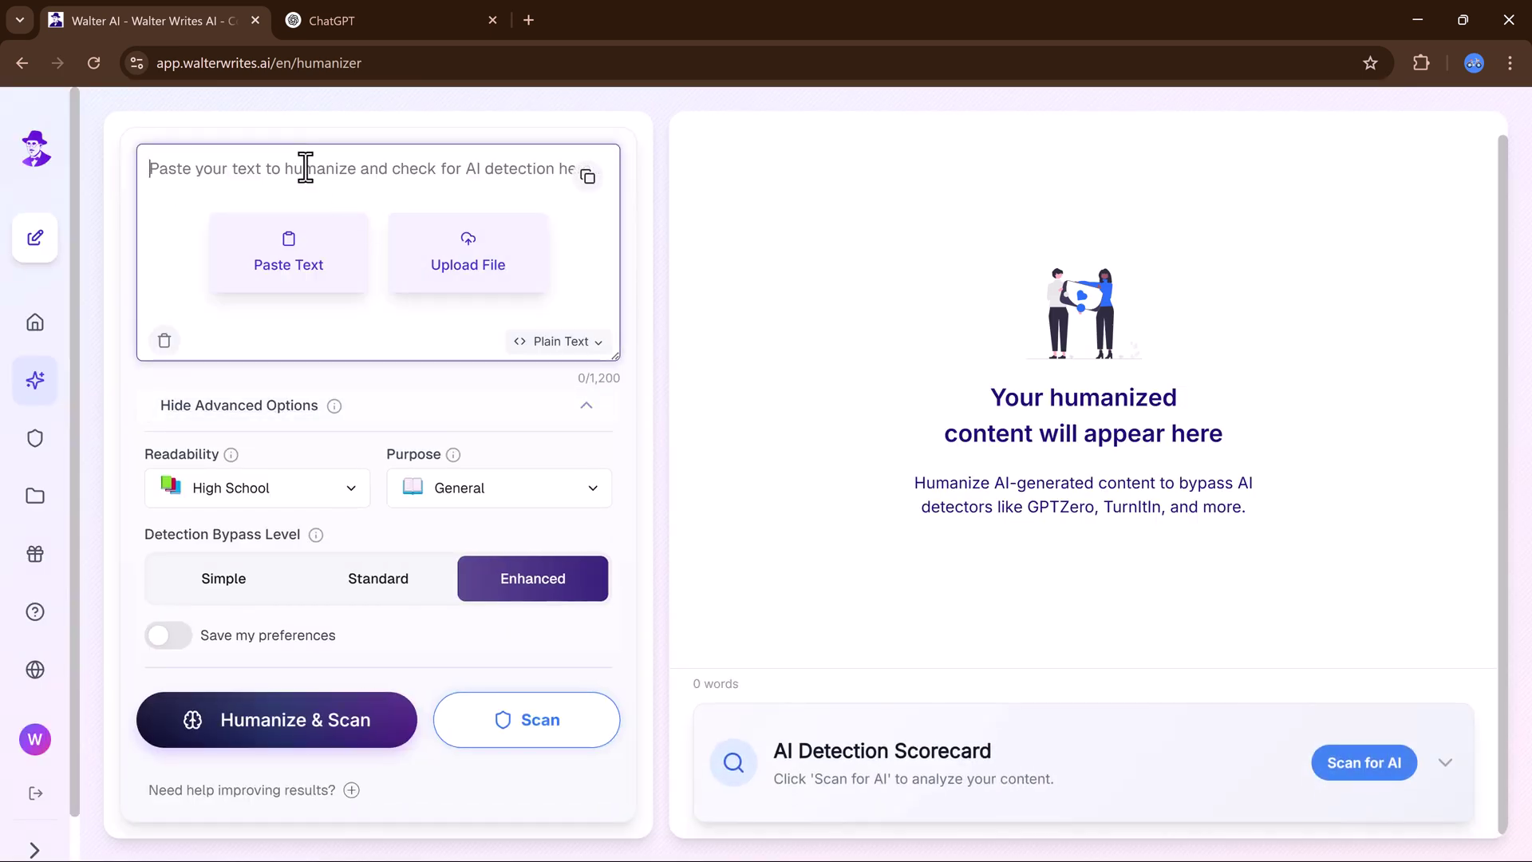
pyautogui.hotkey('ctrl', 'v')
pyautogui.scroll(5, 306, 219)
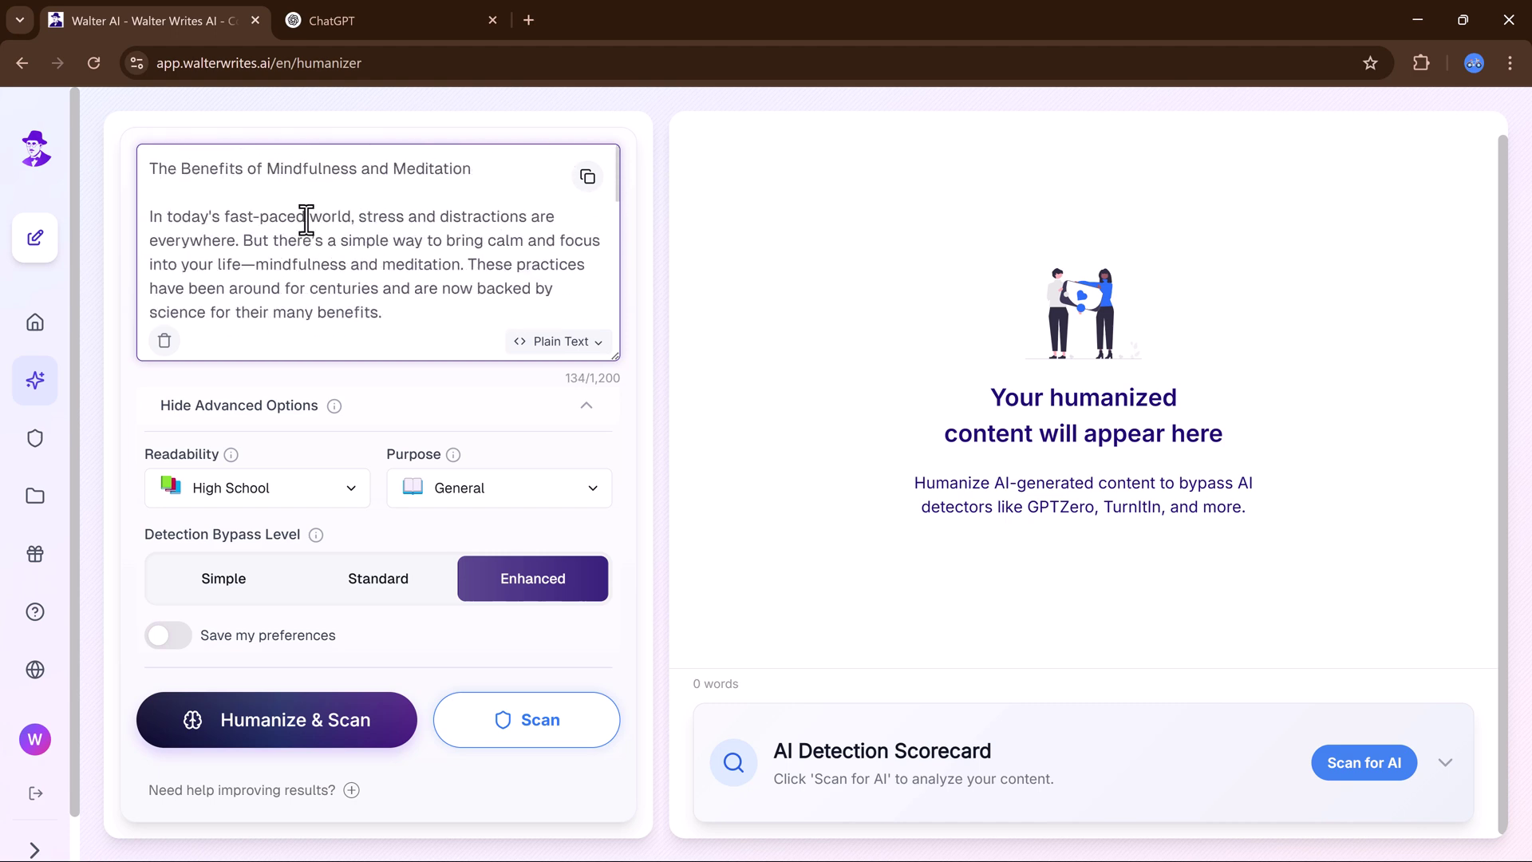
pyautogui.scroll(-5, 306, 219)
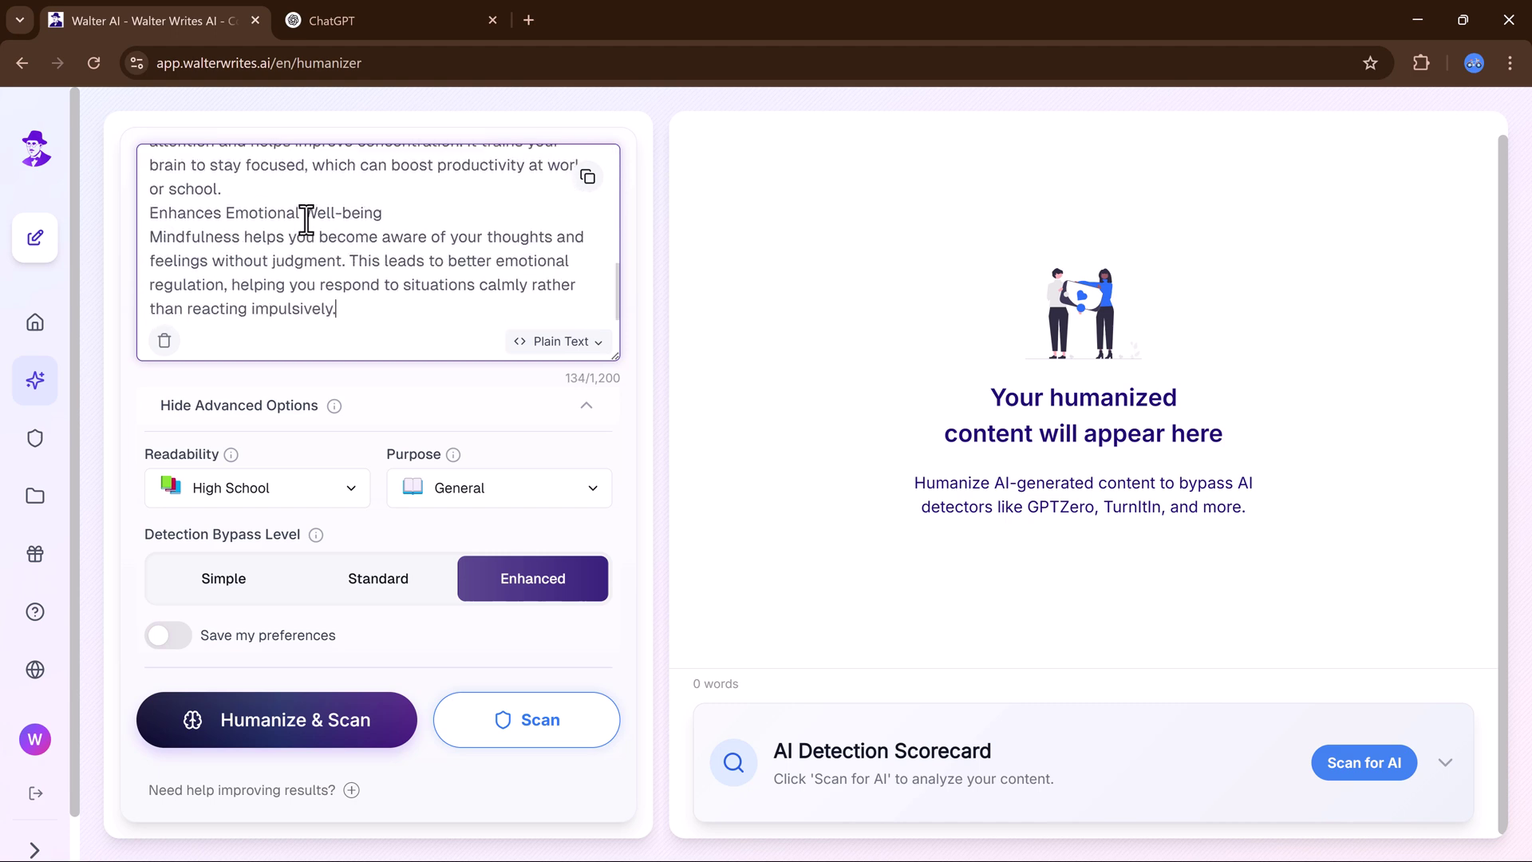
pyautogui.scroll(10, 306, 220)
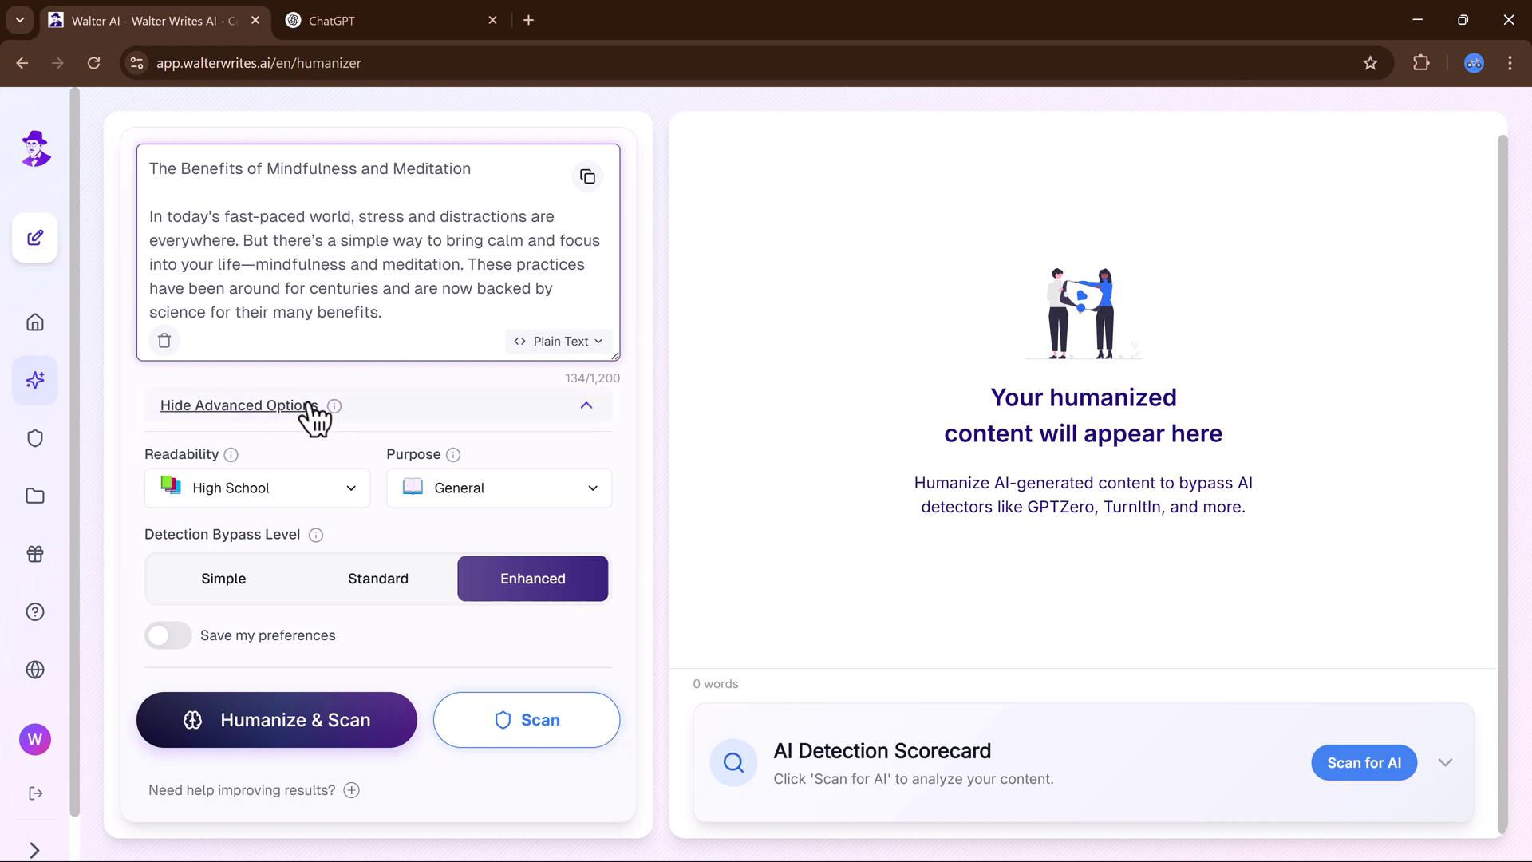
# Show the advanced options and list the readability levels, from High School to Journalist
pyautogui.click(594, 413)
pyautogui.scroll(-2, 568, 443)
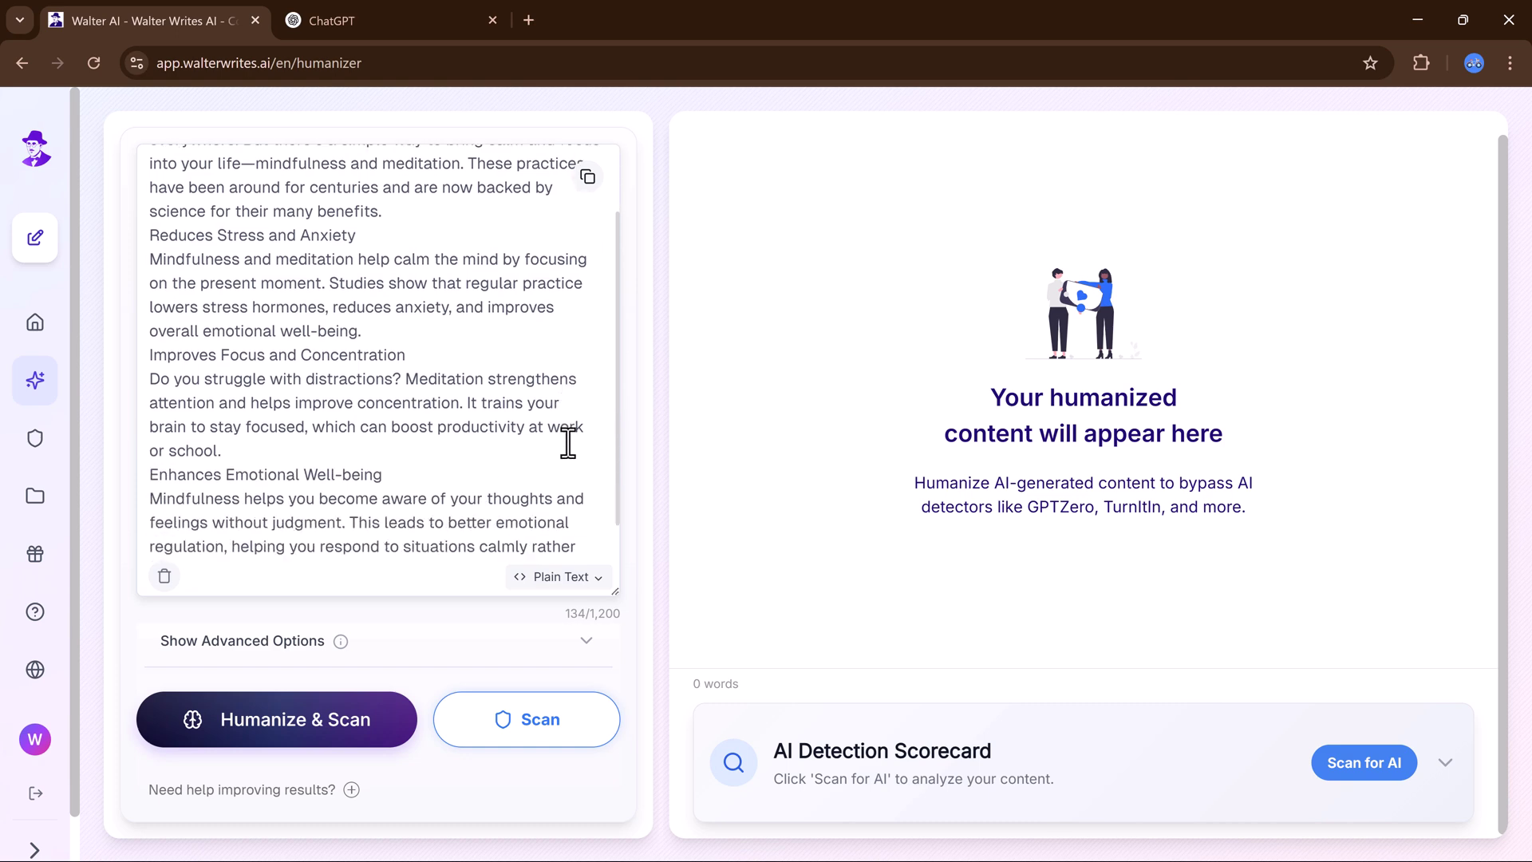
pyautogui.scroll(5, 568, 442)
pyautogui.click(594, 643)
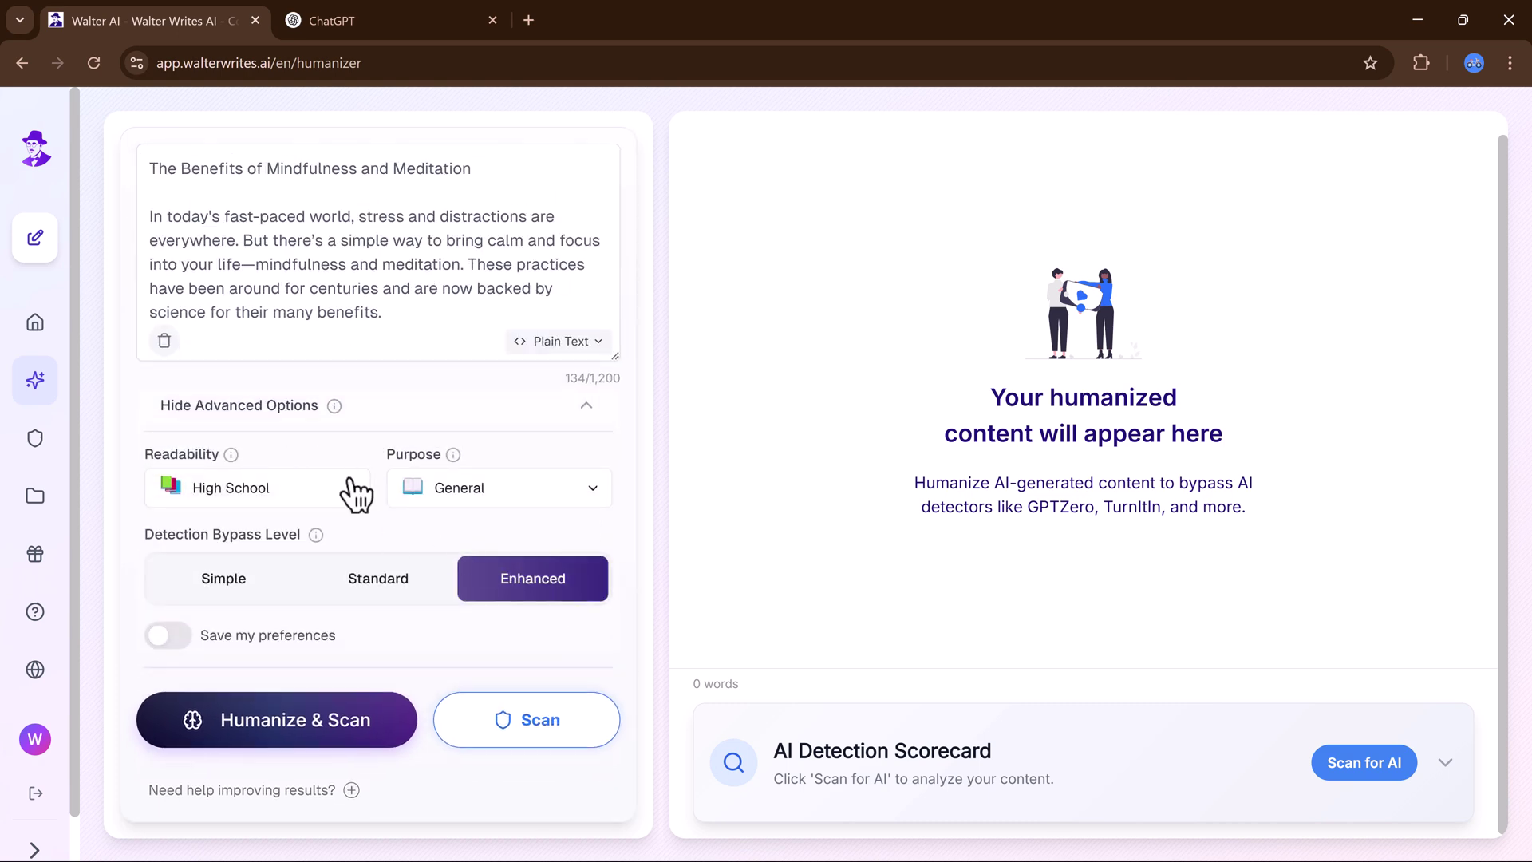
pyautogui.click(347, 488)
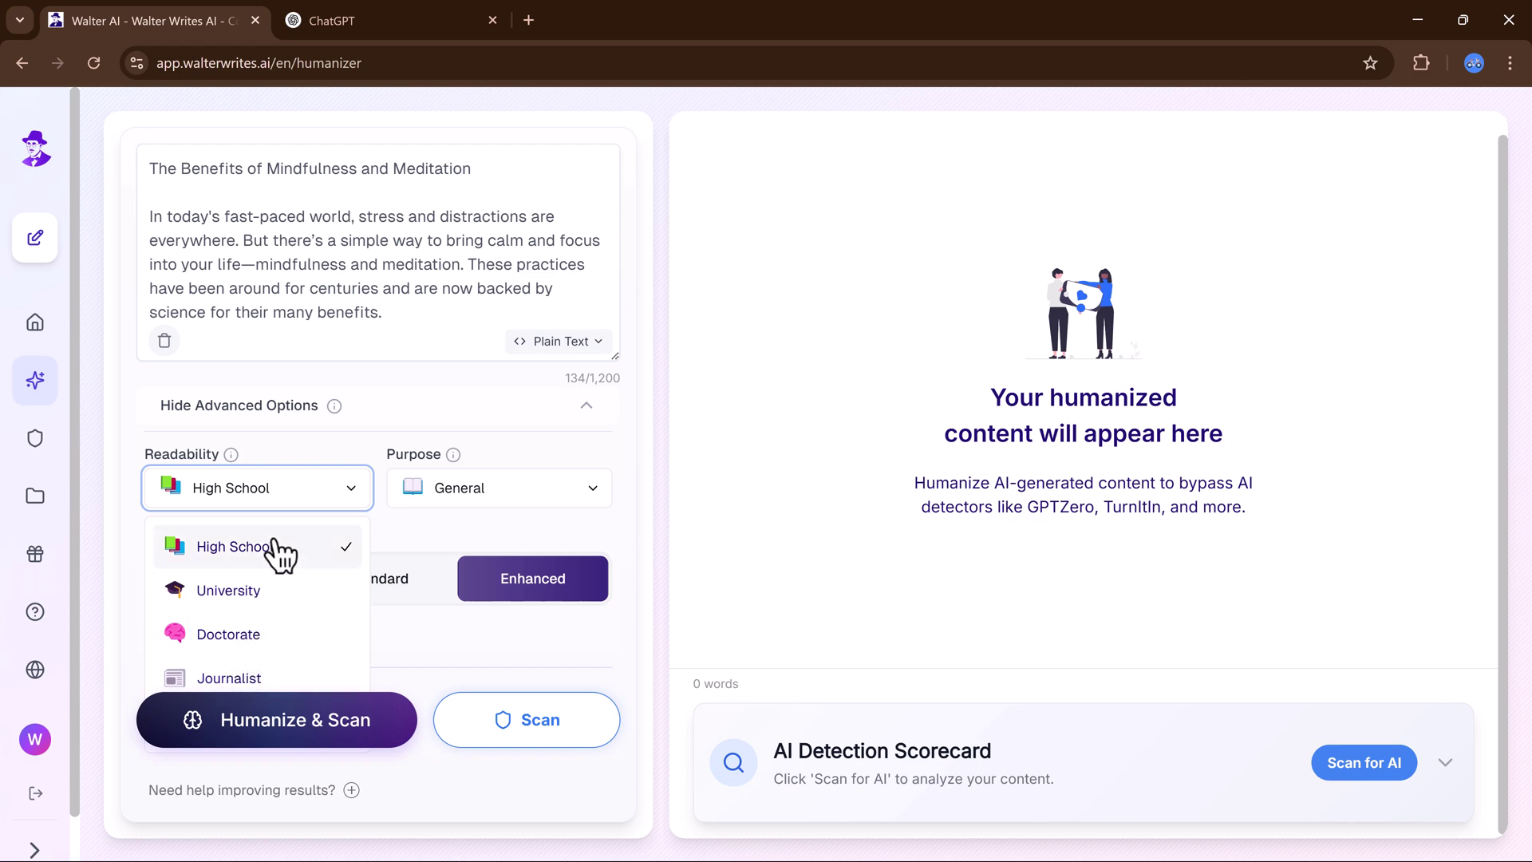
# Use University readability, General purpose and Enhanced bypass, save them as preferences, and run Humanize & Scan
pyautogui.click(263, 594)
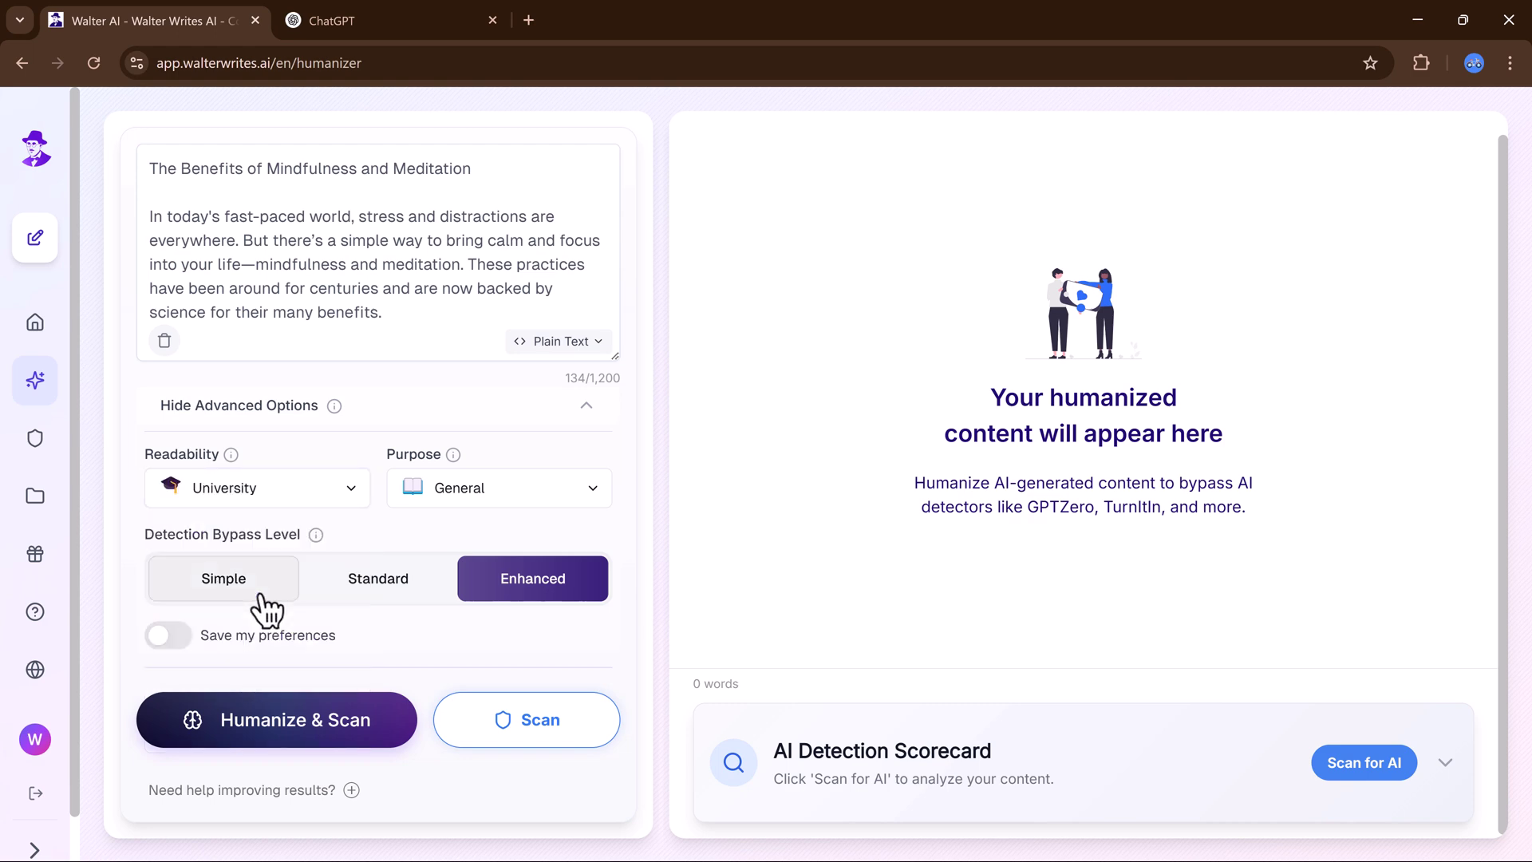
pyautogui.click(518, 488)
pyautogui.scroll(-2, 533, 590)
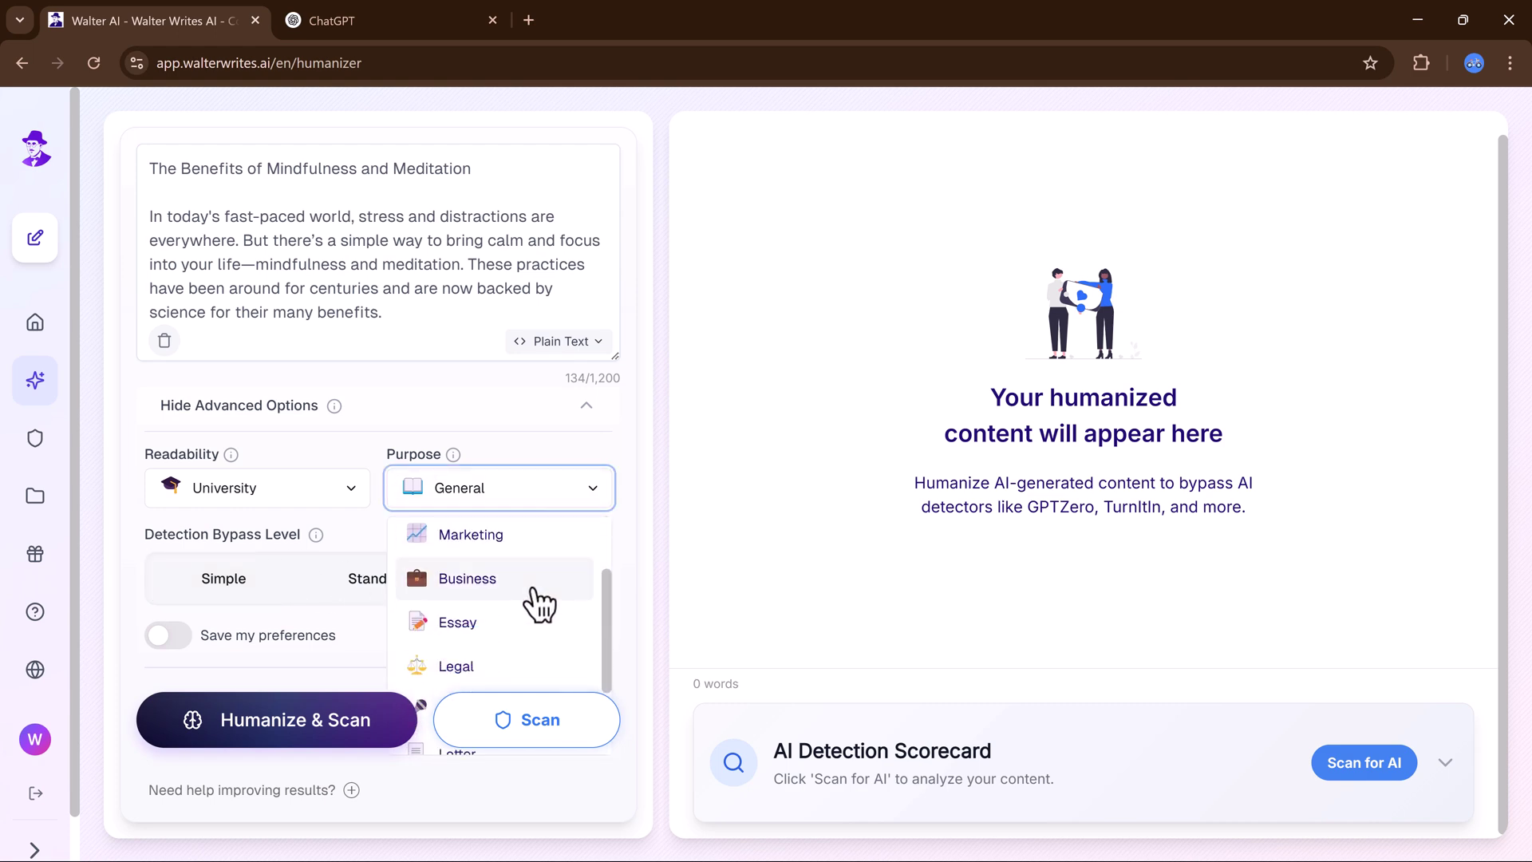
pyautogui.click(223, 602)
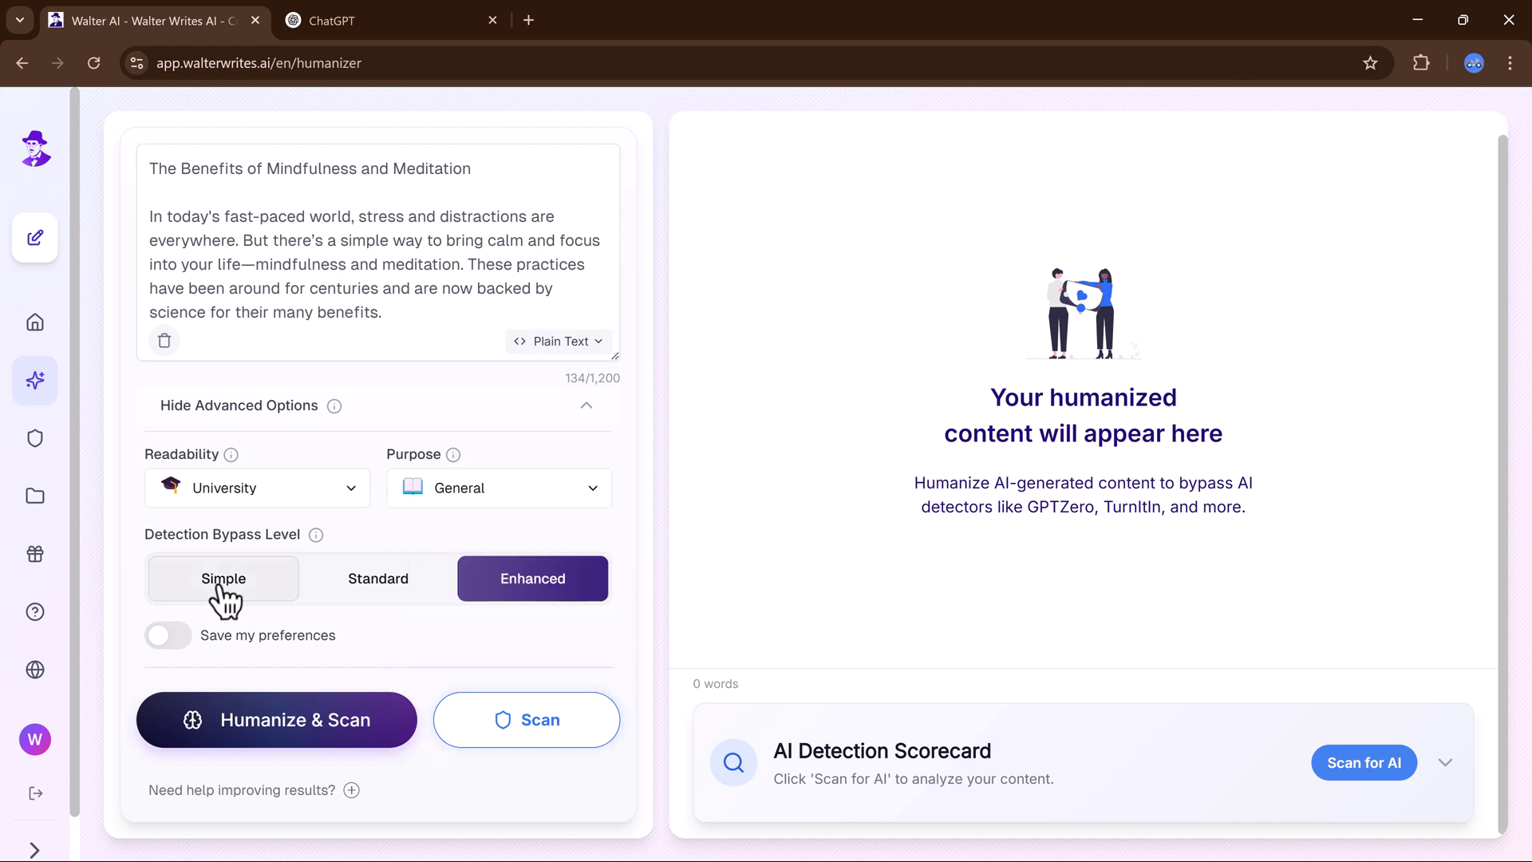
pyautogui.click(375, 600)
pyautogui.click(547, 595)
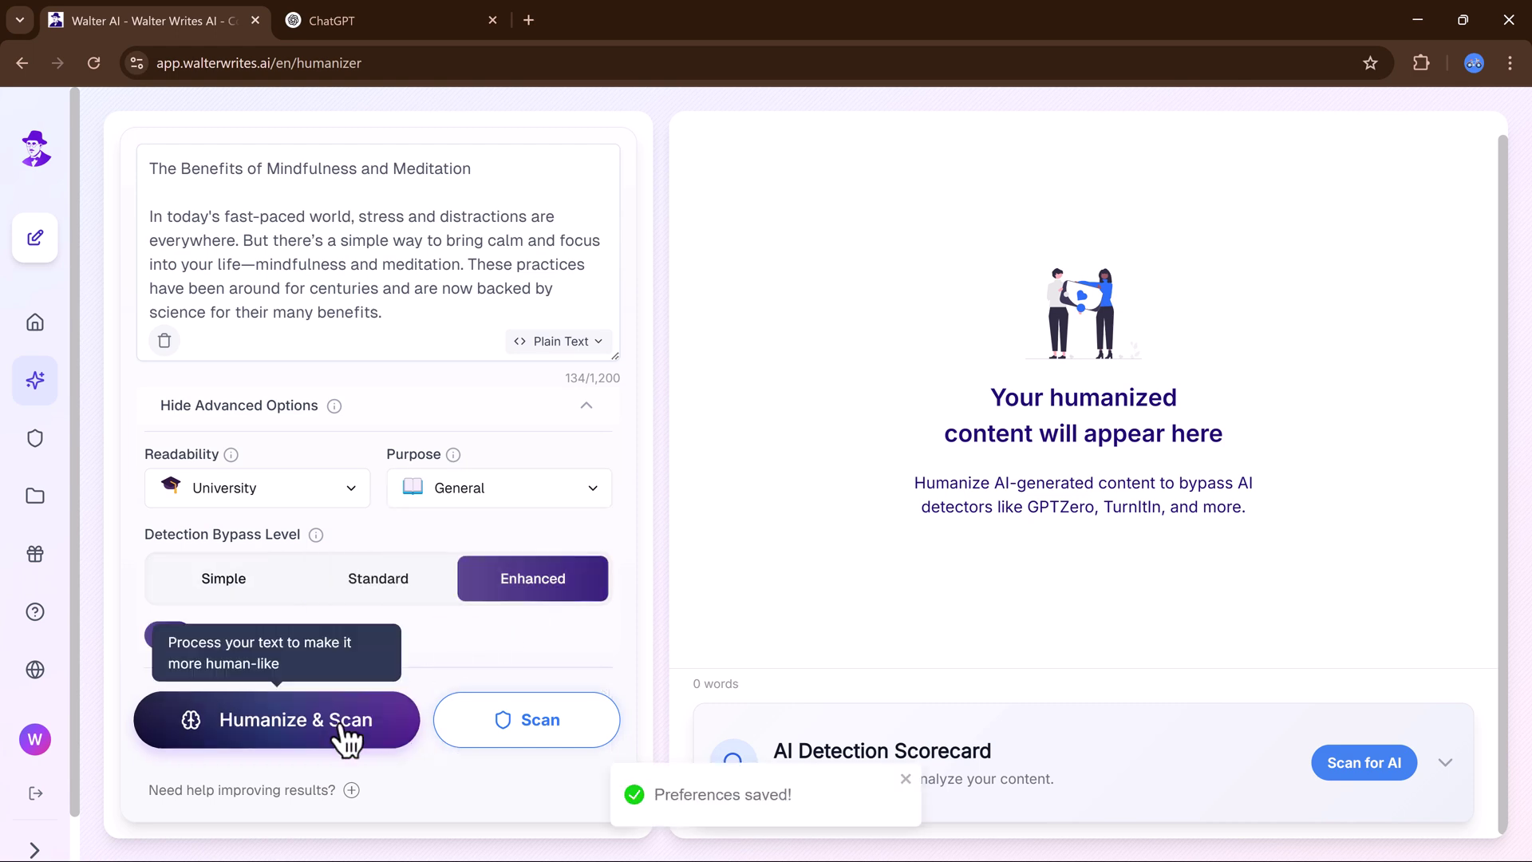
pyautogui.click(348, 734)
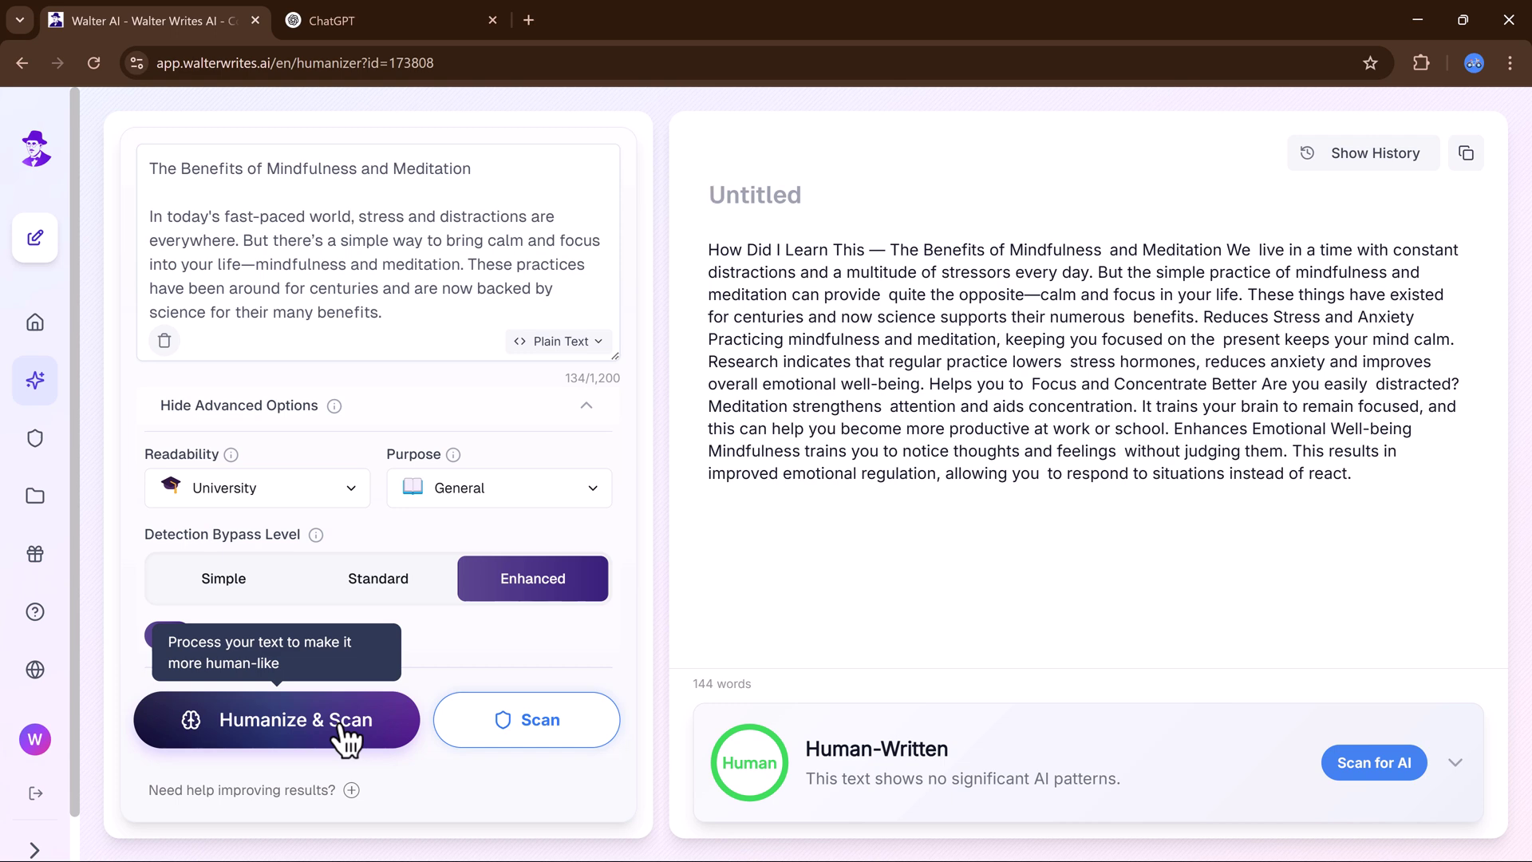
# Copy the Human-Written humanized output and go back to the dashboard
pyautogui.click(1465, 154)
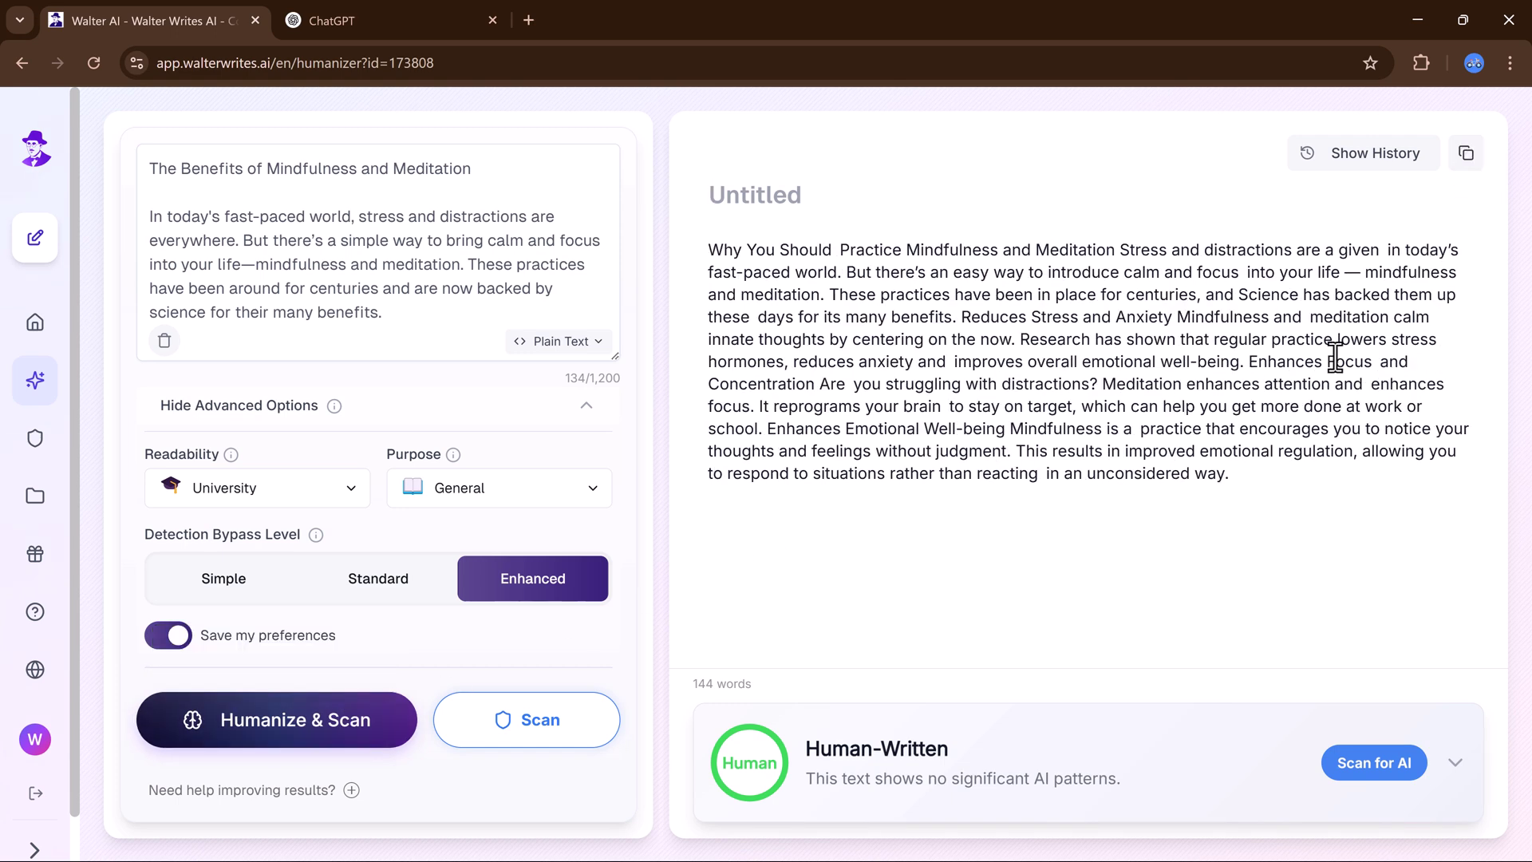
pyautogui.click(24, 66)
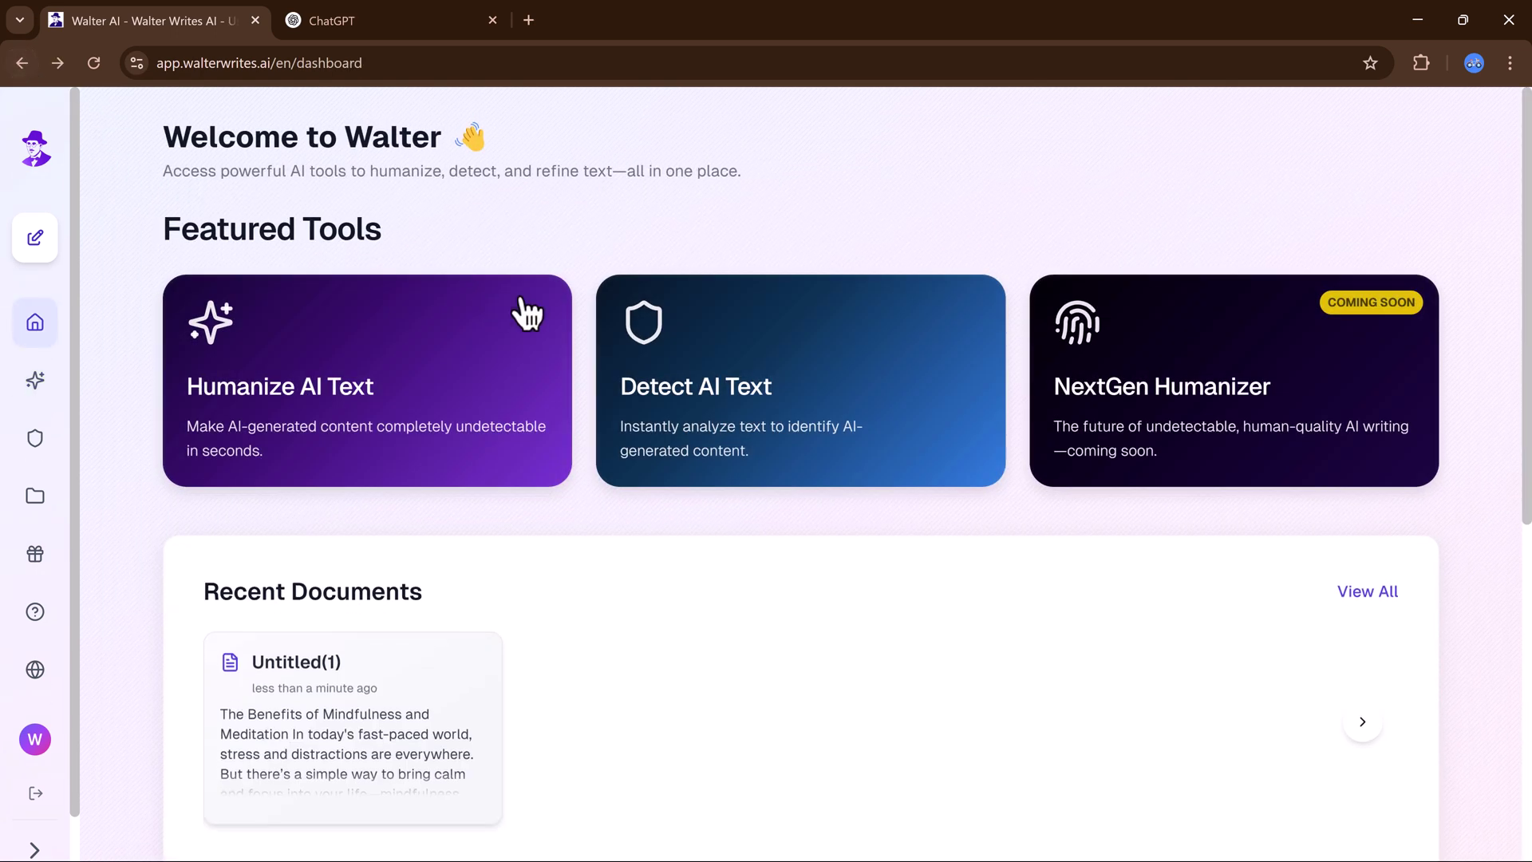
# Scan the pasted humanized article in the AI detector (88% human), then reload the page
pyautogui.click(747, 401)
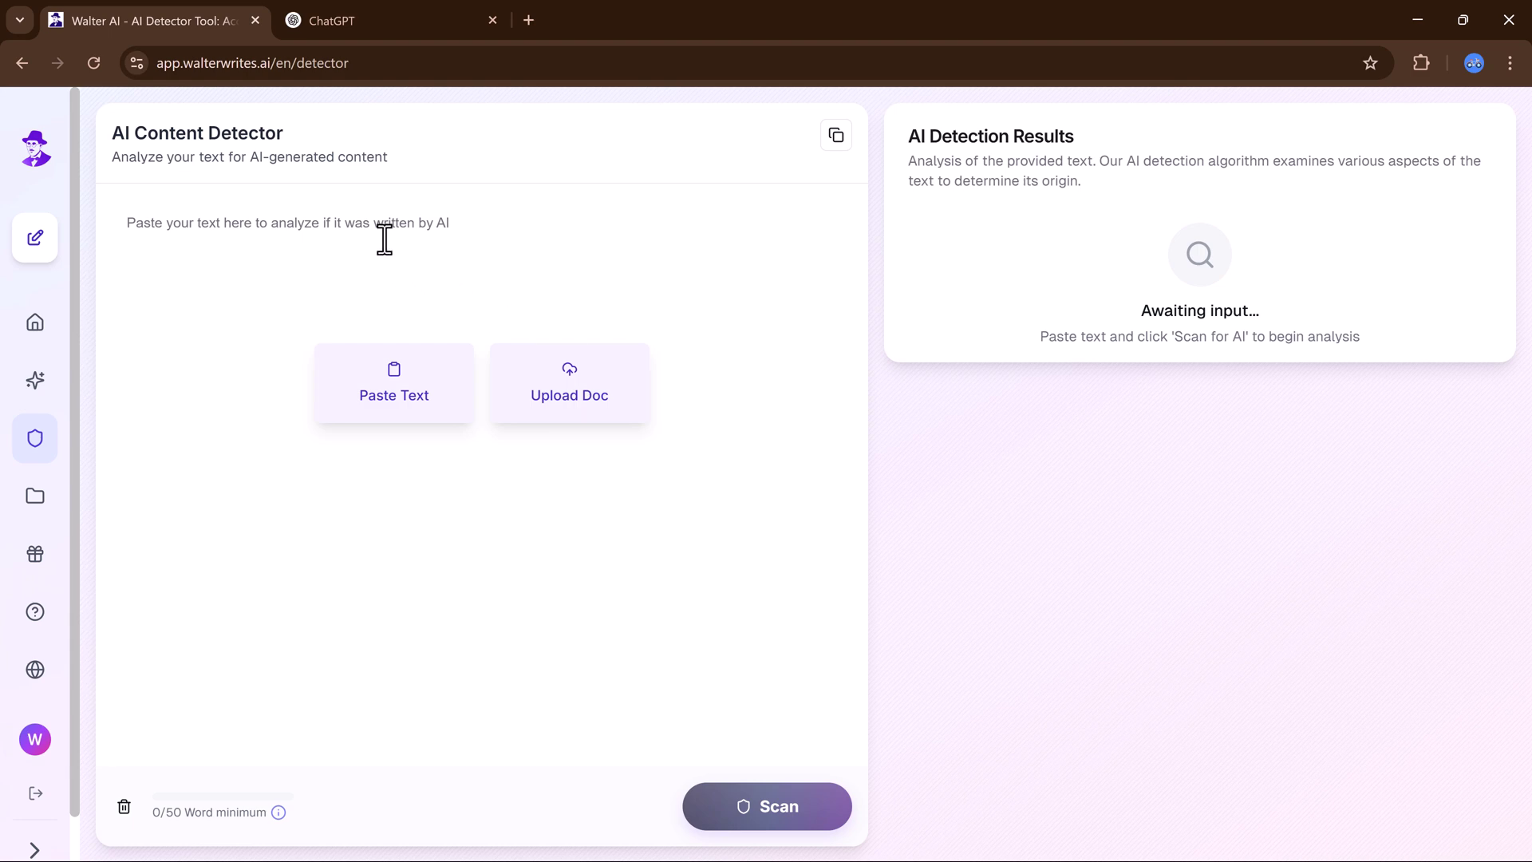
pyautogui.hotkey('ctrl', 'v')
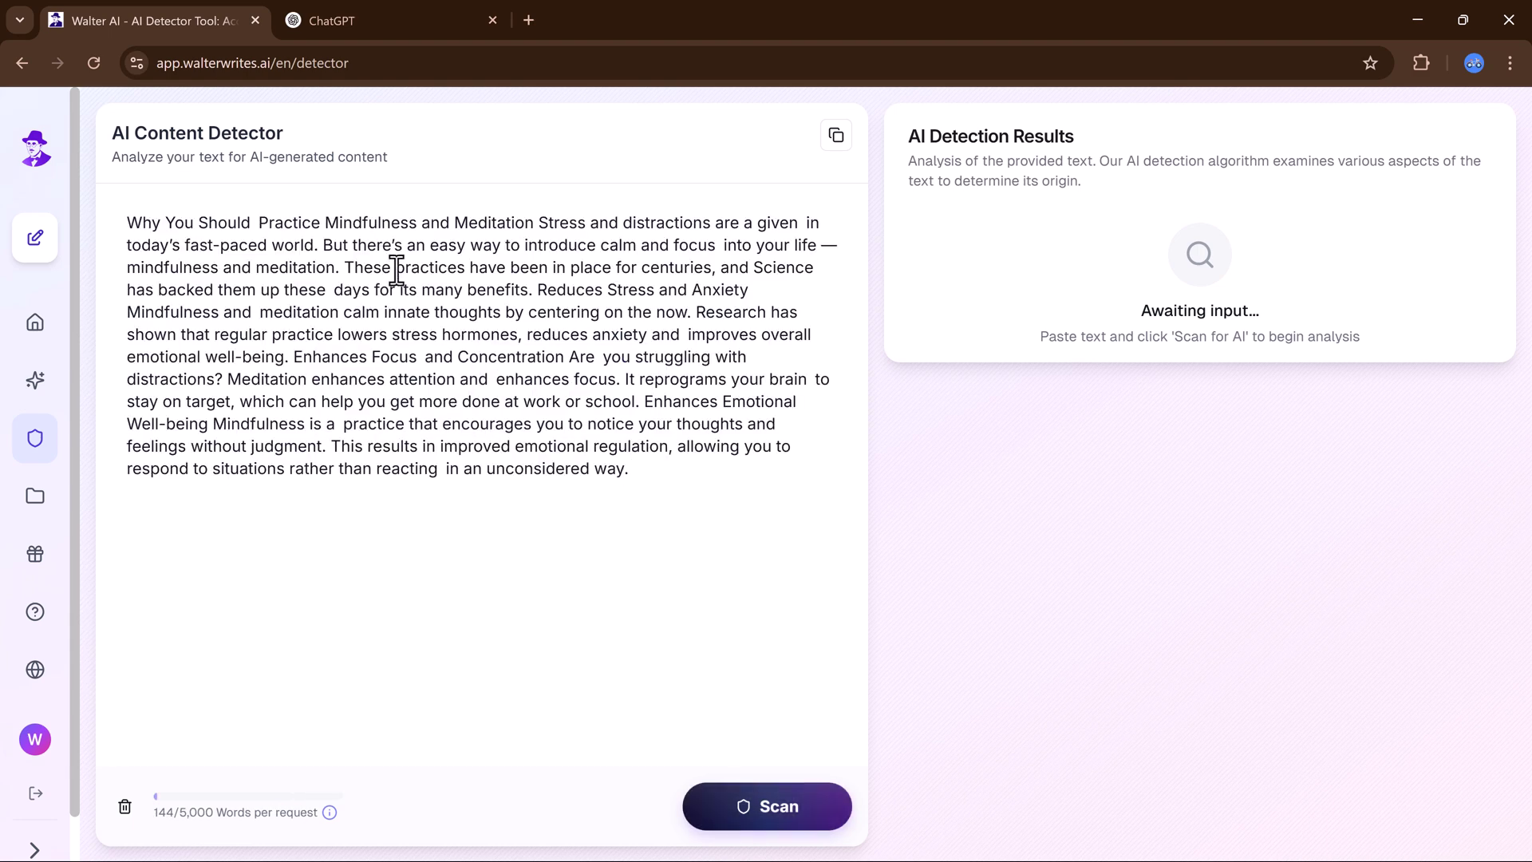
pyautogui.click(780, 807)
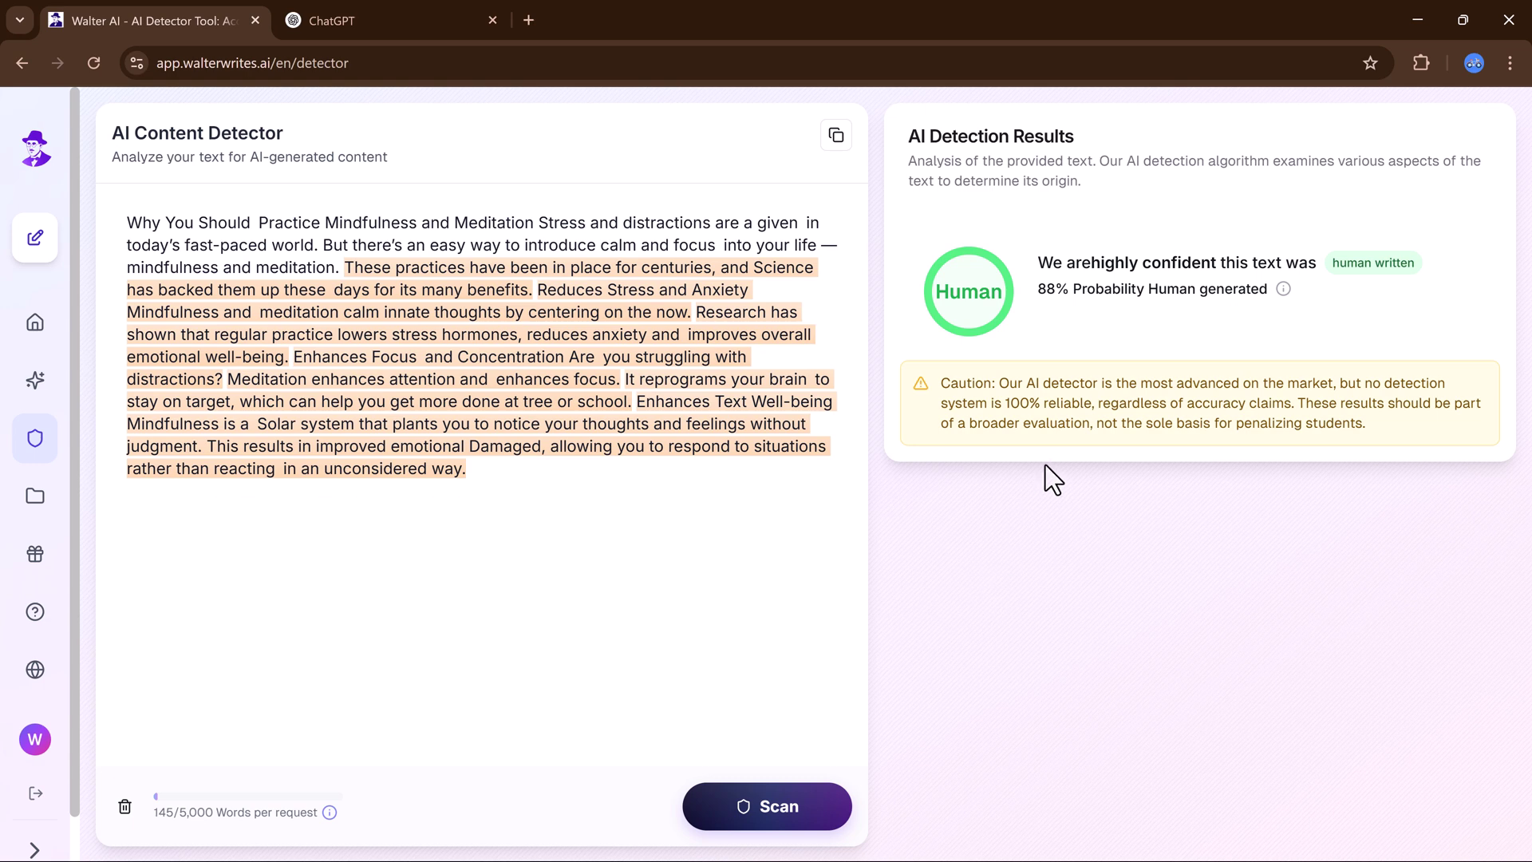
pyautogui.press('F5')
# Return to the dashboard and scroll through Recent Documents and Word Usage
pyautogui.click(21, 63)
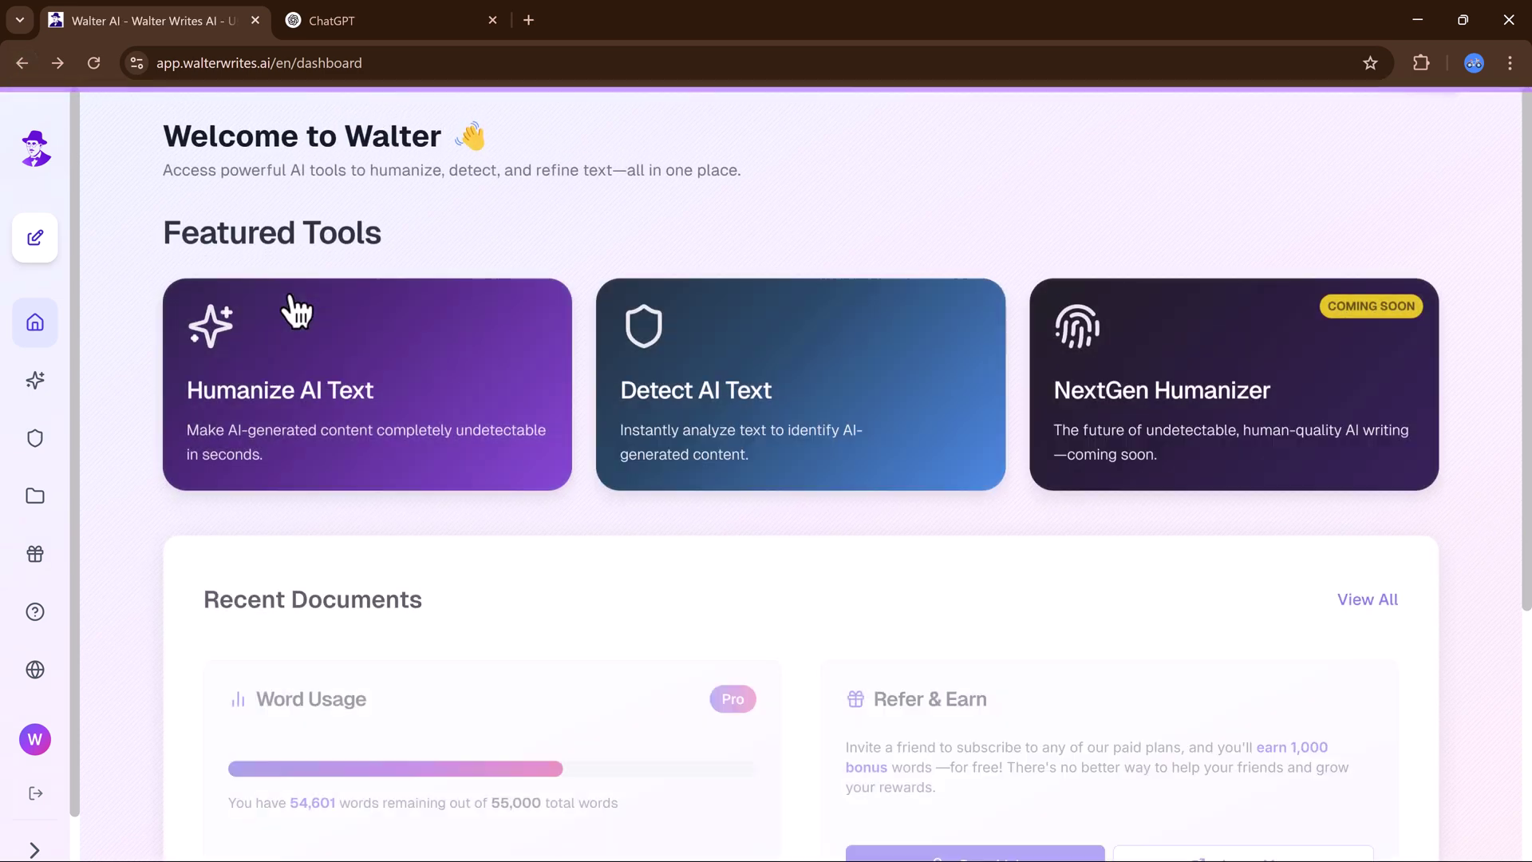
pyautogui.scroll(-1, 653, 439)
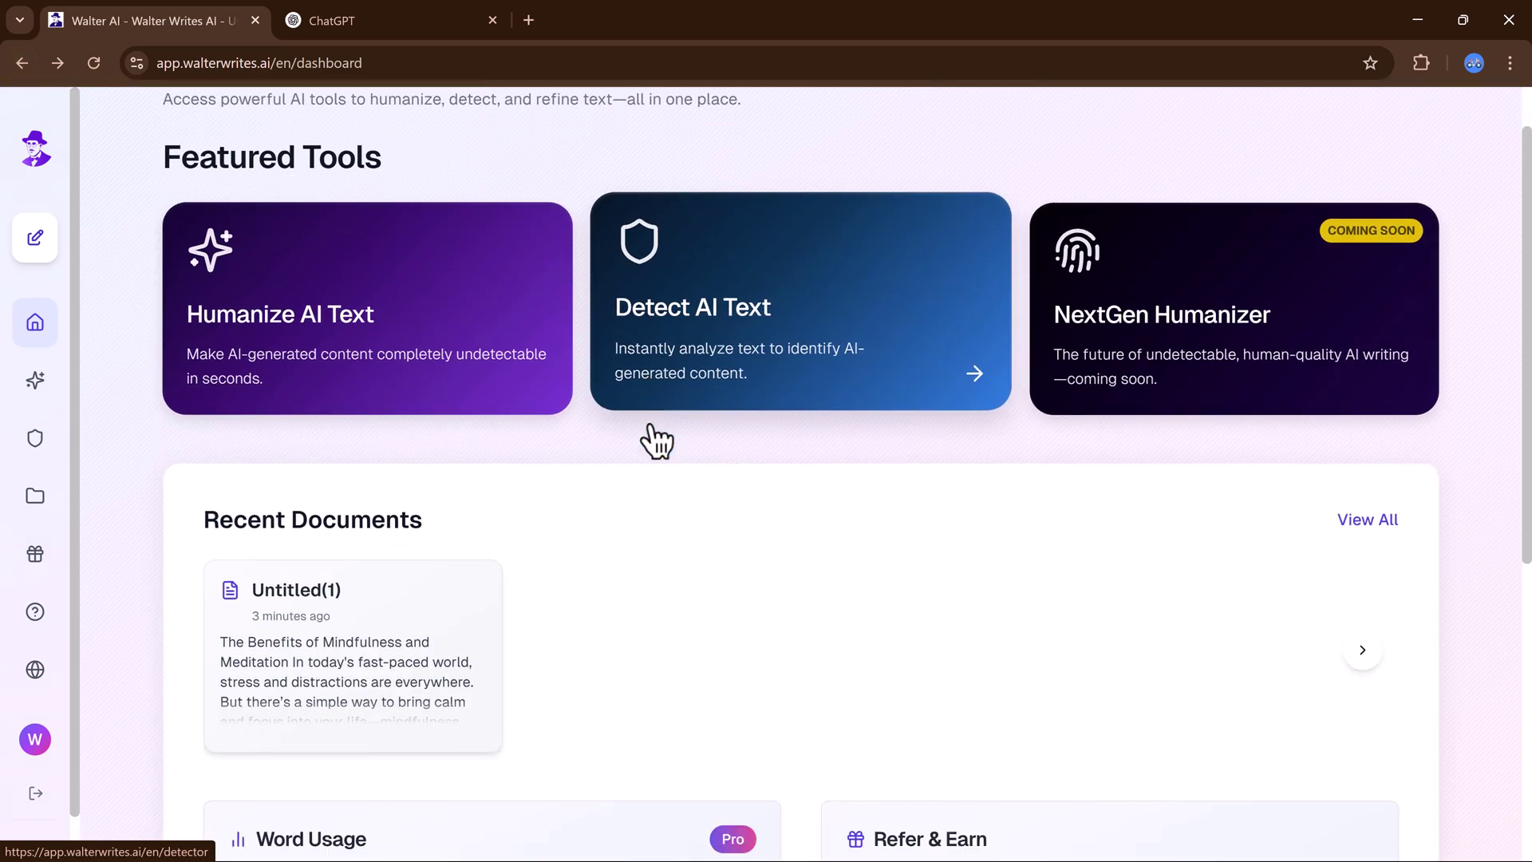
pyautogui.scroll(-3, 656, 439)
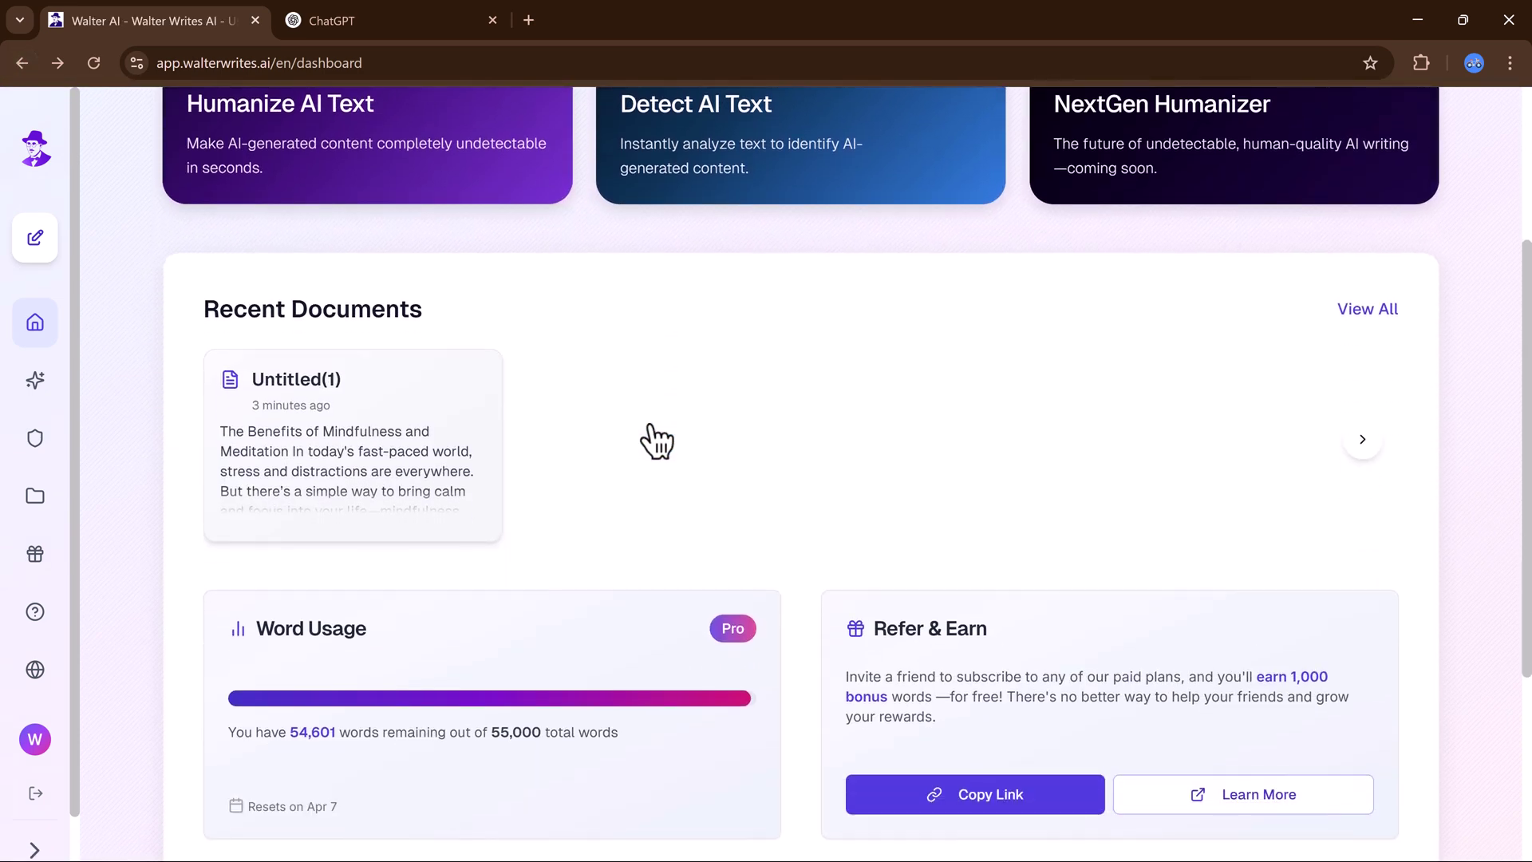
pyautogui.scroll(-4, 654, 439)
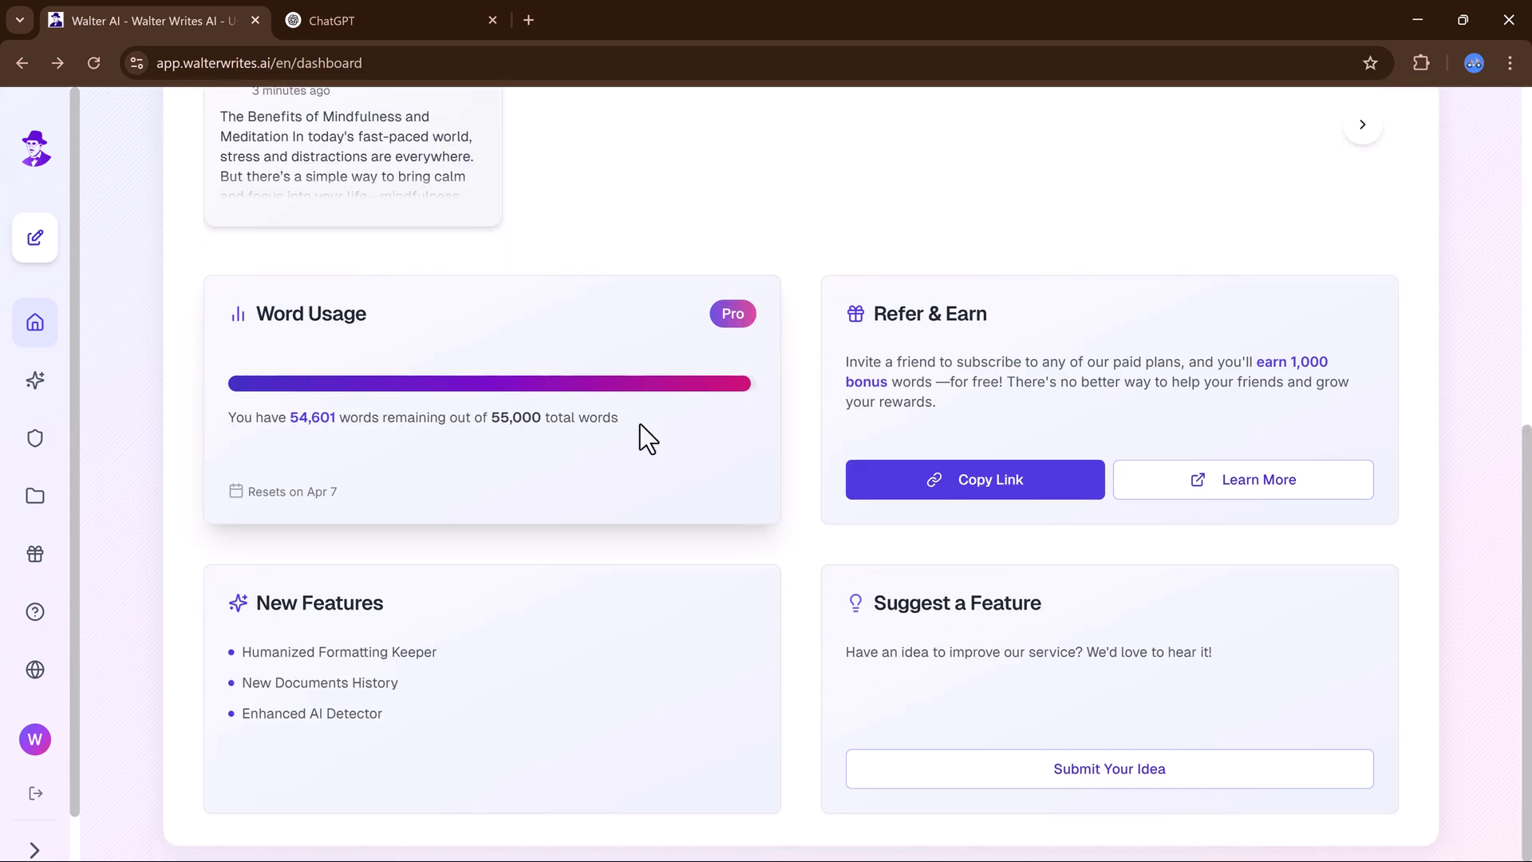
pyautogui.scroll(7, 642, 430)
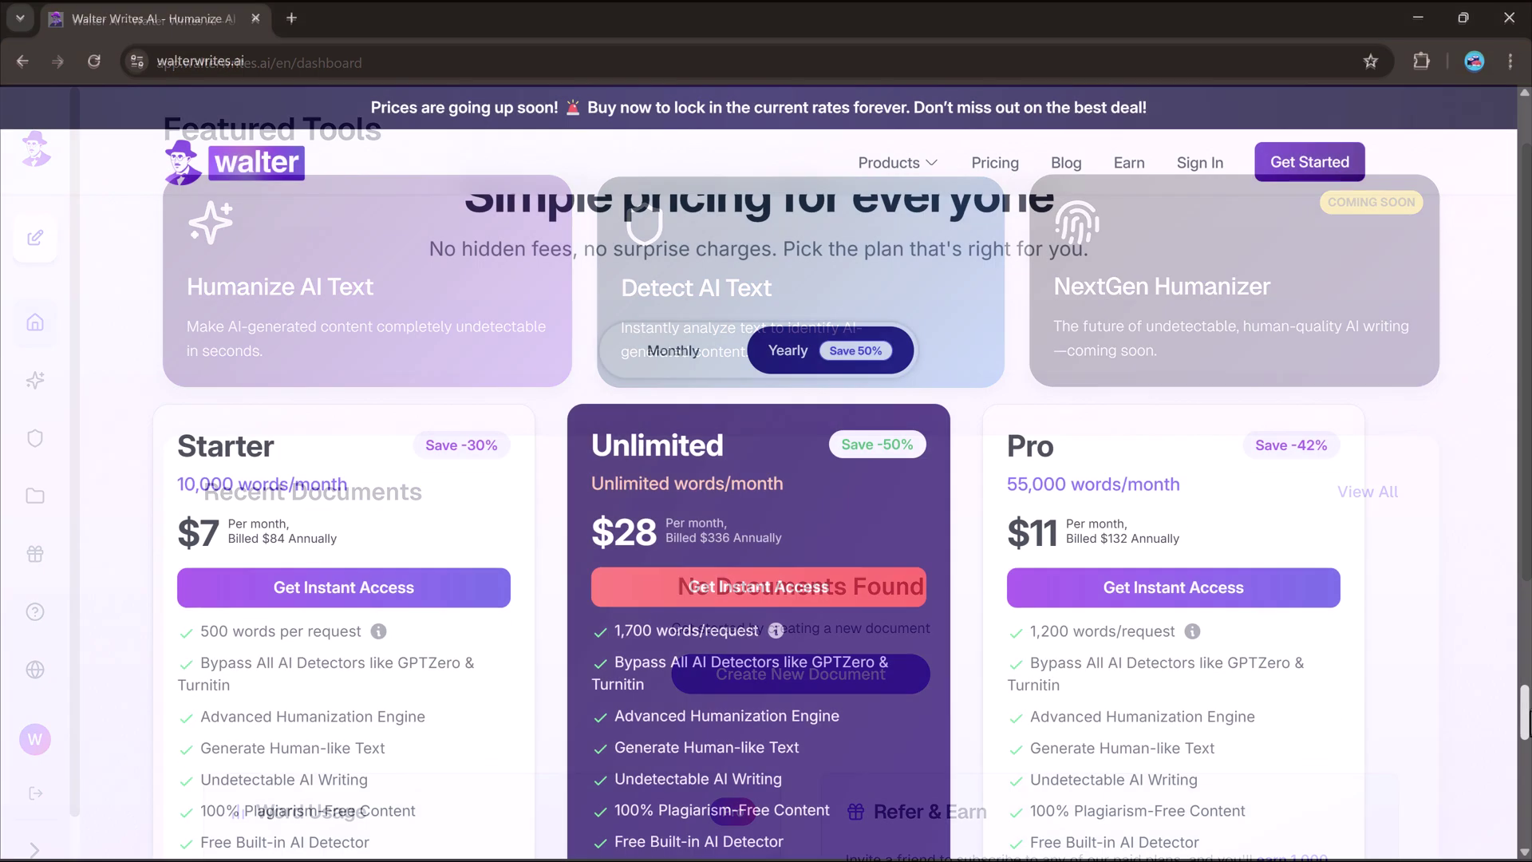
# Load the 46-word Seneca sample into the homepage demo and run Humanize & Detect AI on it
pyautogui.scroll(-3, 765, 479)
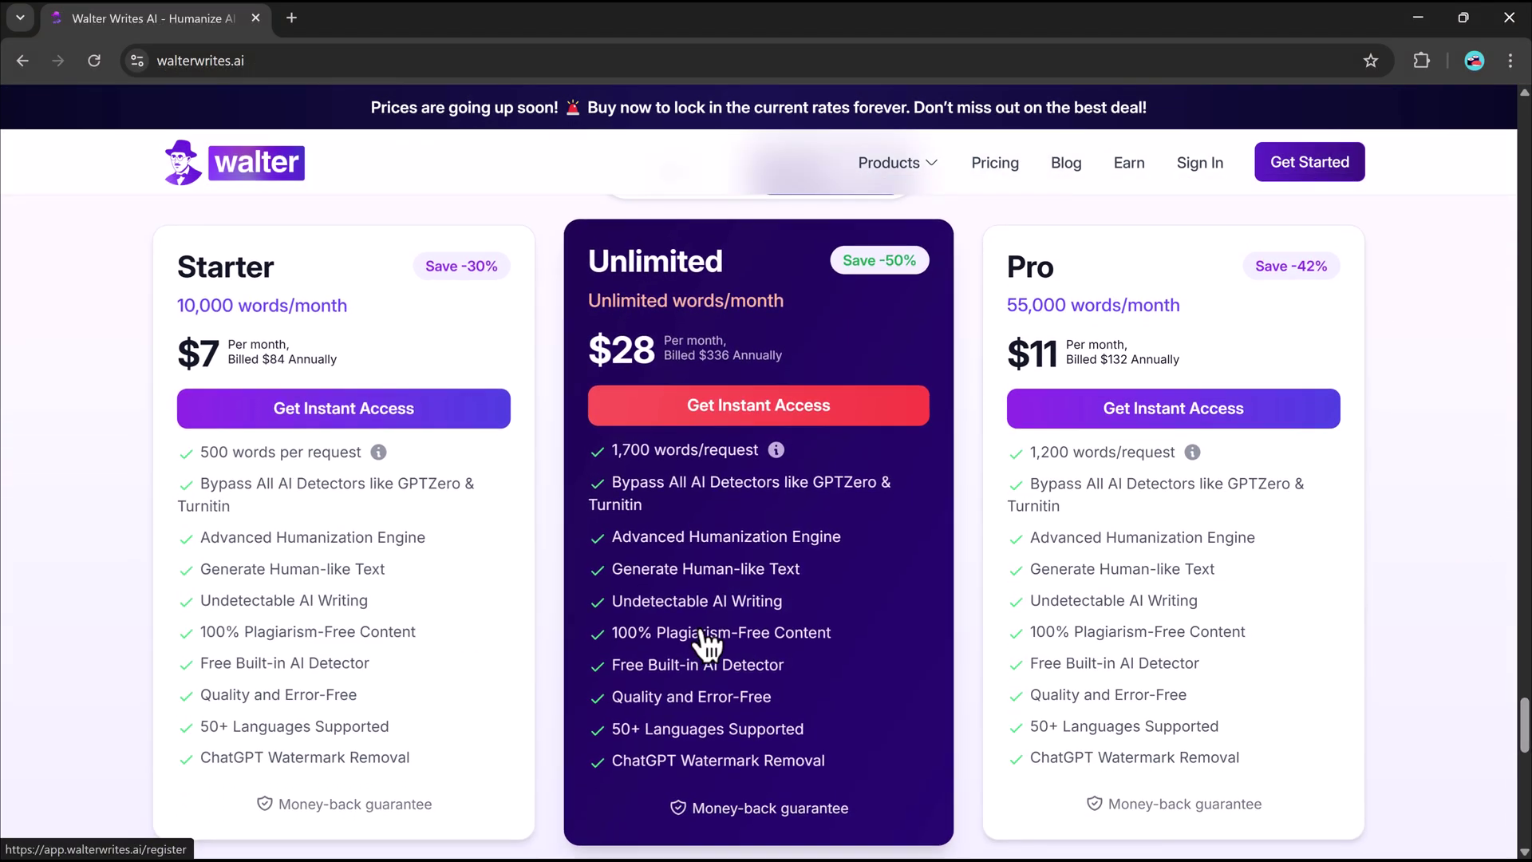
pyautogui.scroll(8, 1509, 622)
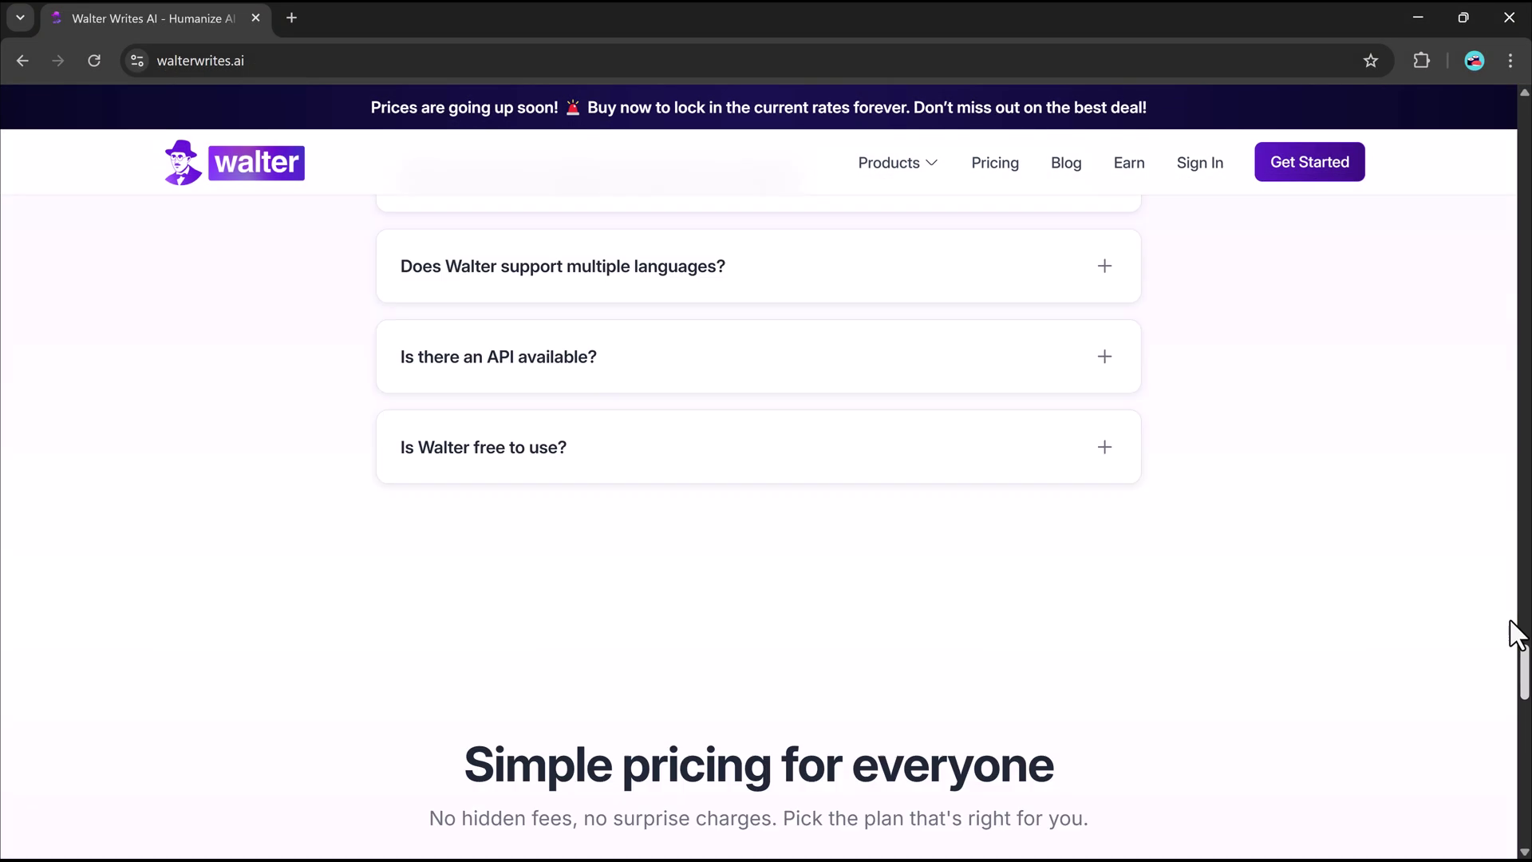
pyautogui.moveTo(1511, 621); pyautogui.dragTo(1524, 128)
pyautogui.click(532, 507)
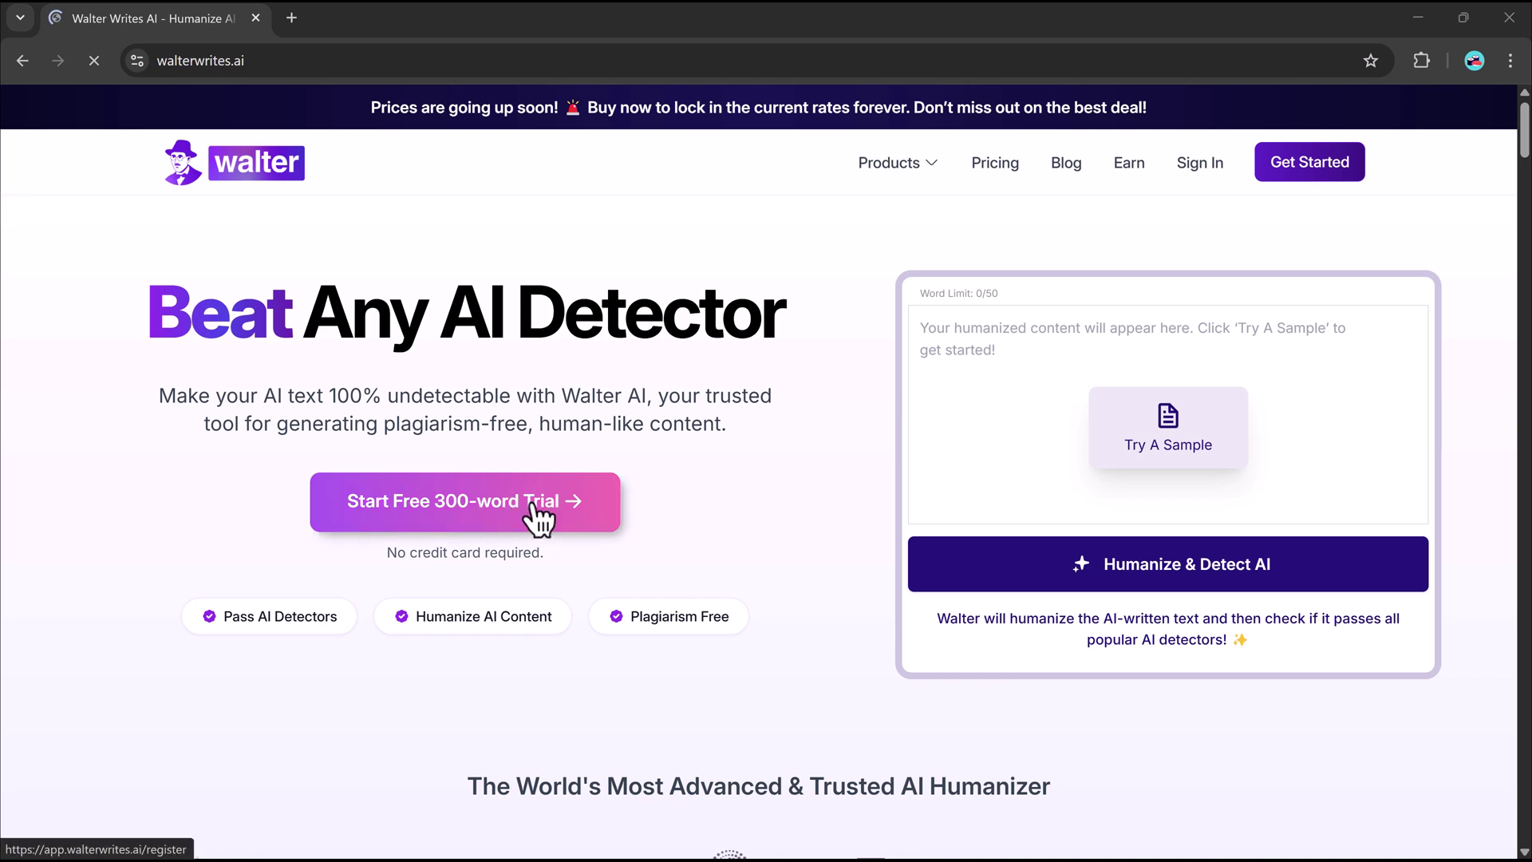
pyautogui.click(1169, 429)
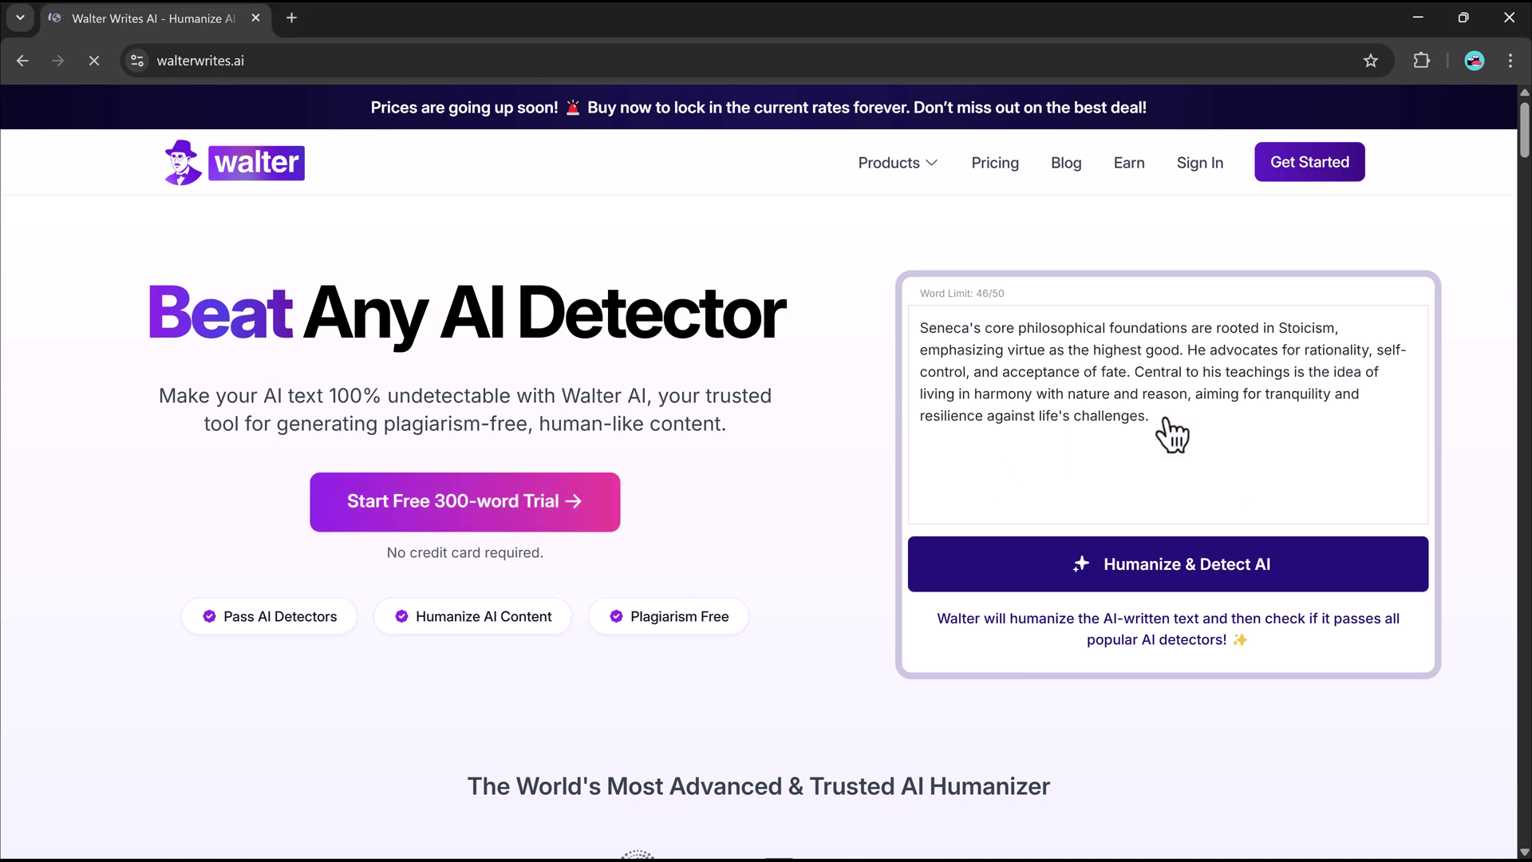
pyautogui.click(1170, 565)
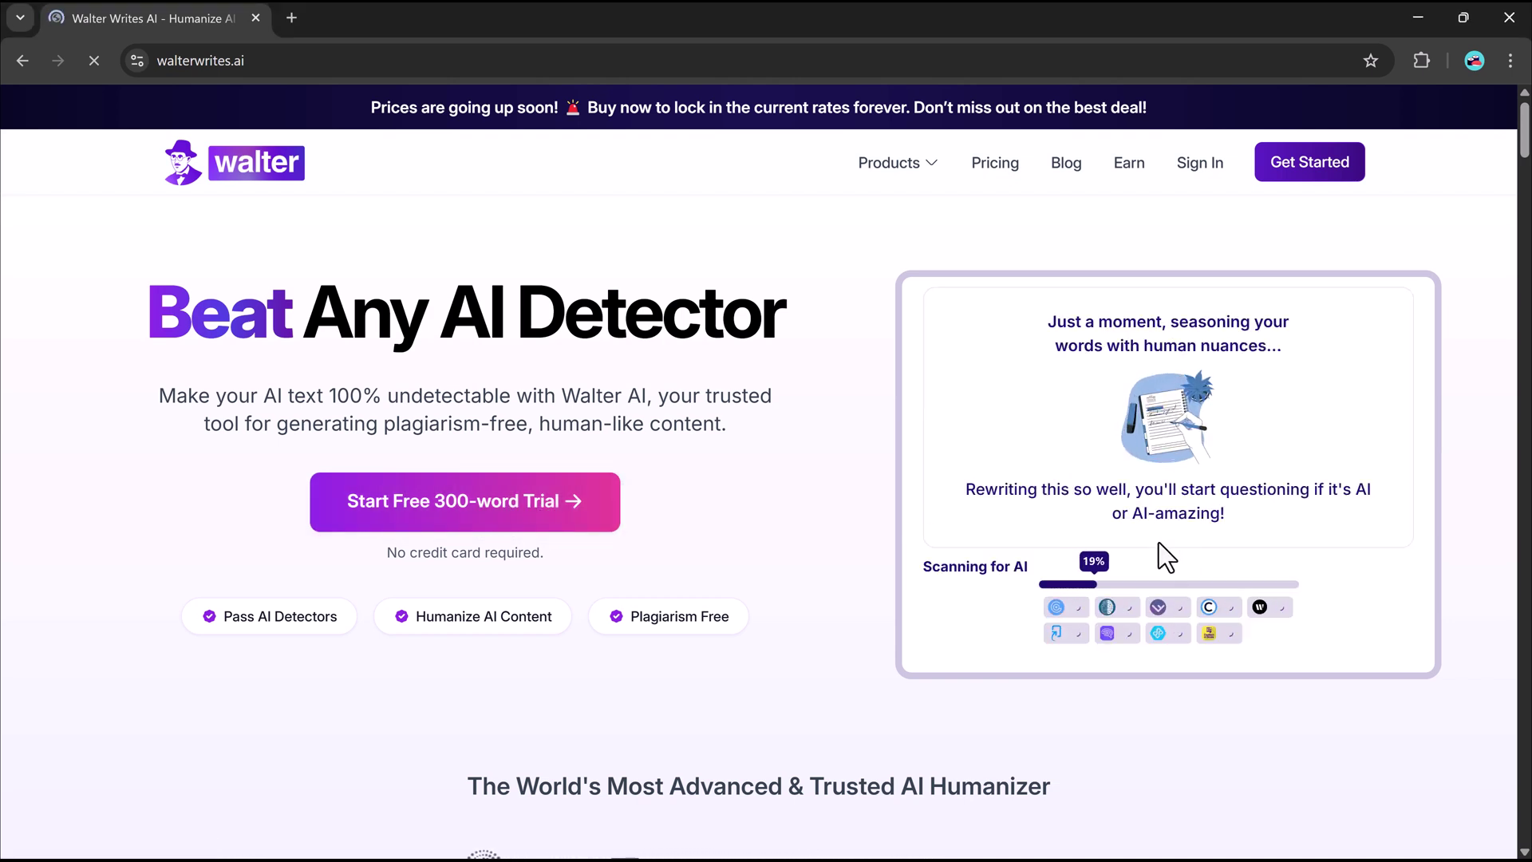